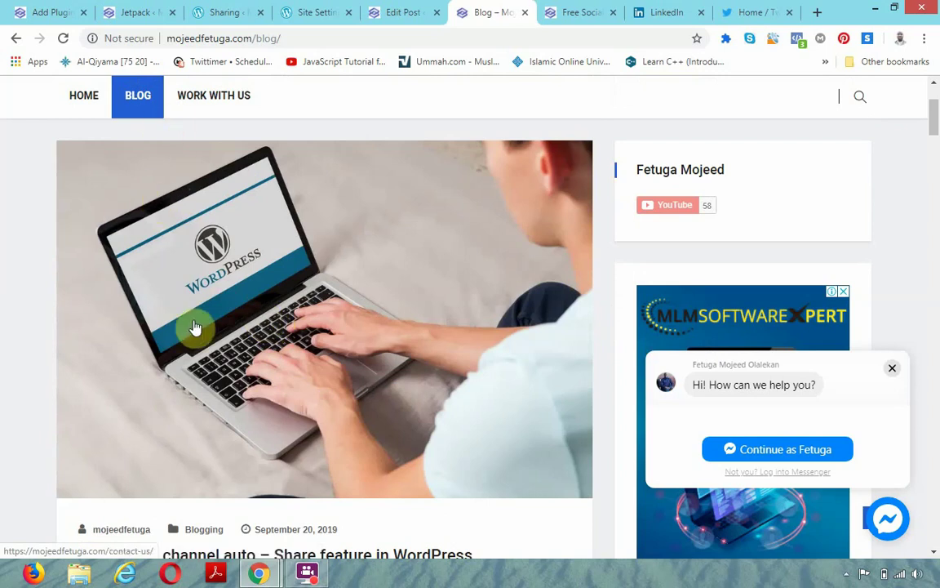
Review the blog listing and the full post "Free Social channel auto – Share feature in WordPress".
scroll(248, 353, "down", 3)
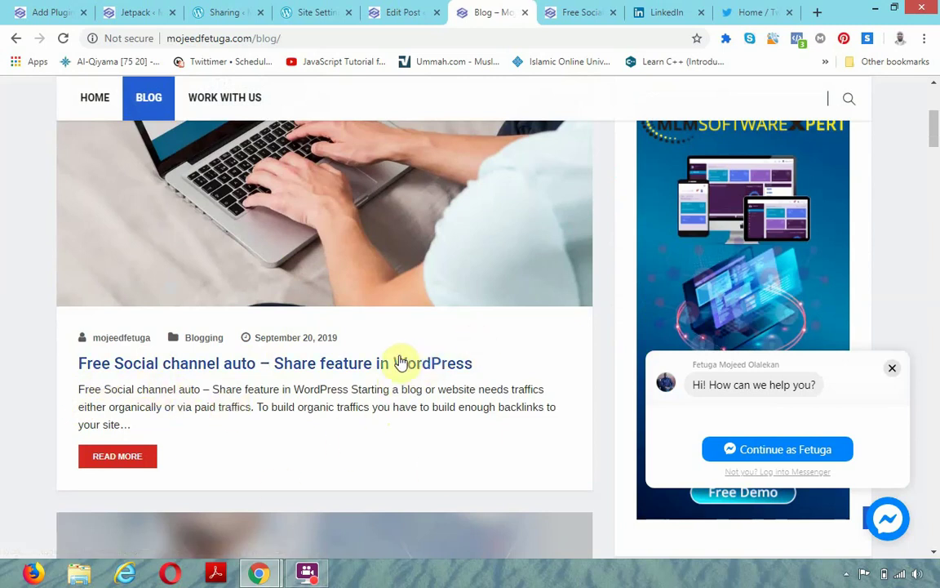
scroll(332, 347, "up", 3)
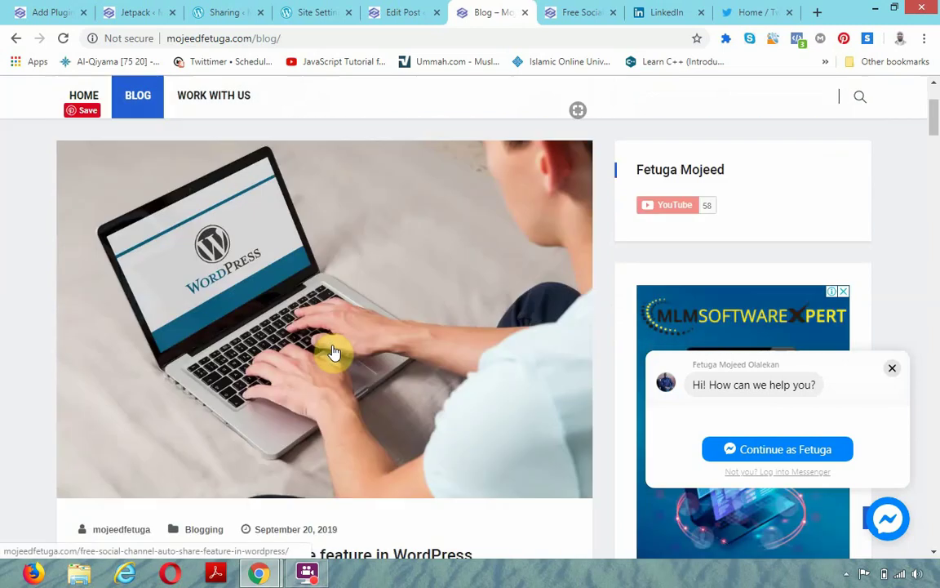
left_click(563, 14)
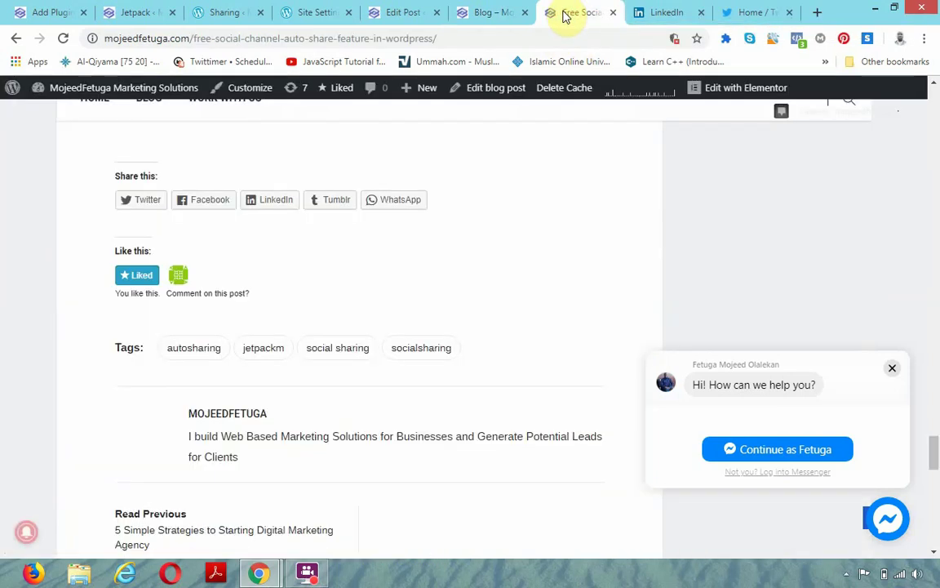
scroll(533, 300, "up", 5)
scroll(537, 298, "up", 2)
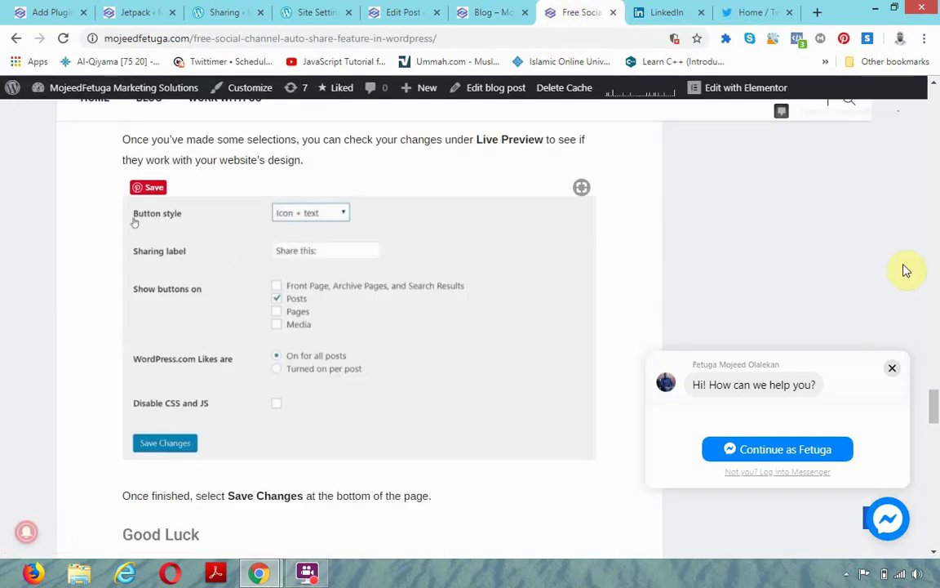
left_click_drag(935, 411, 928, 94)
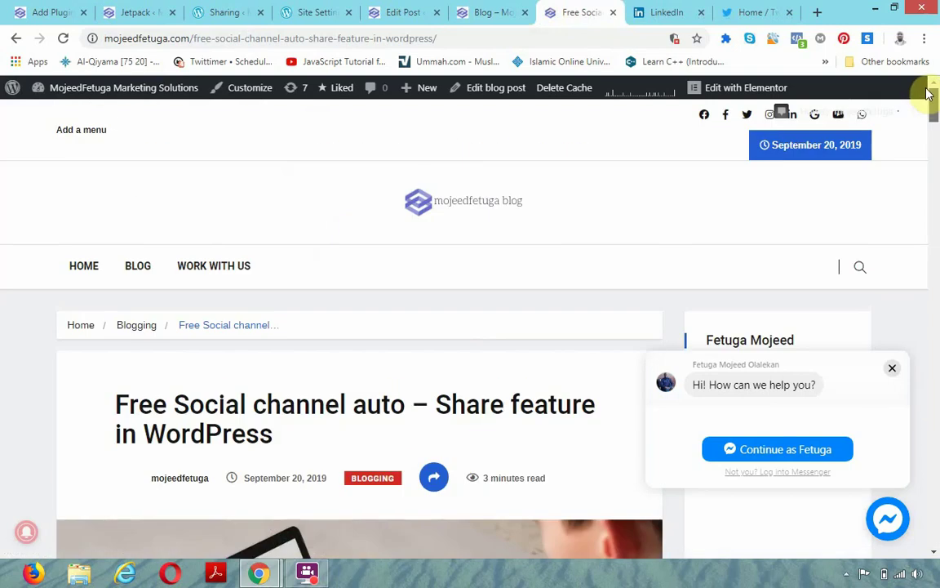
scroll(931, 119, "down", 3)
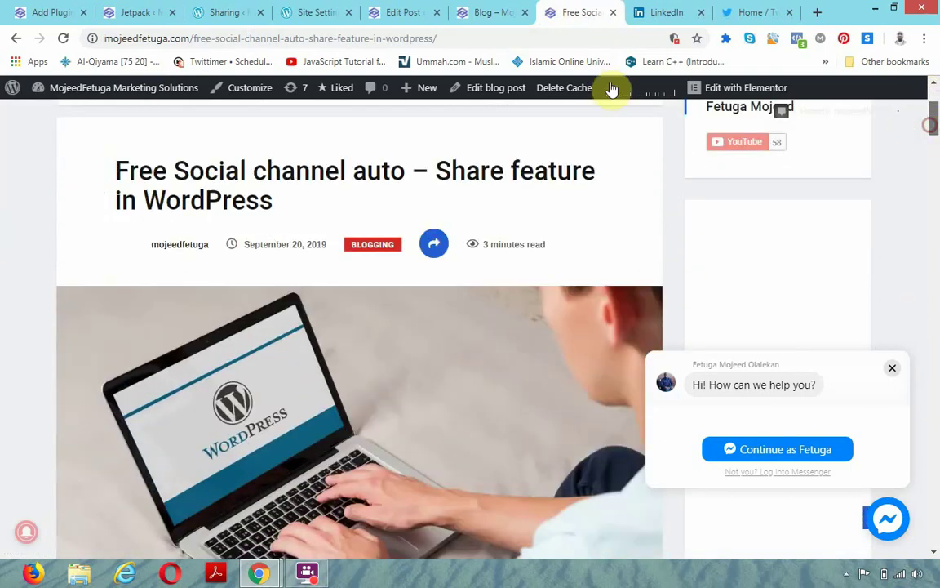
Examine the "jetpack" plugin search results and the Jetpack entries in the WordPress admin.
left_click(124, 15)
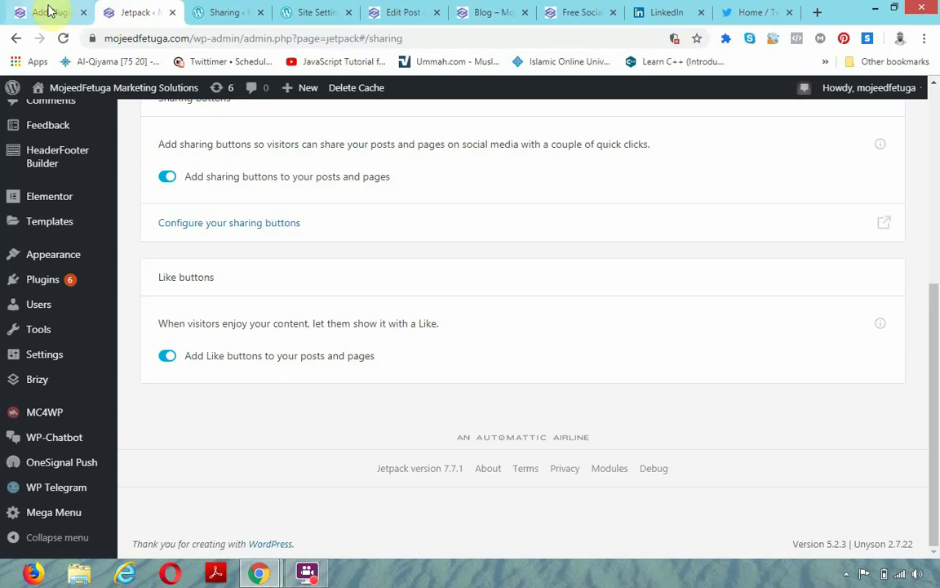
left_click(41, 11)
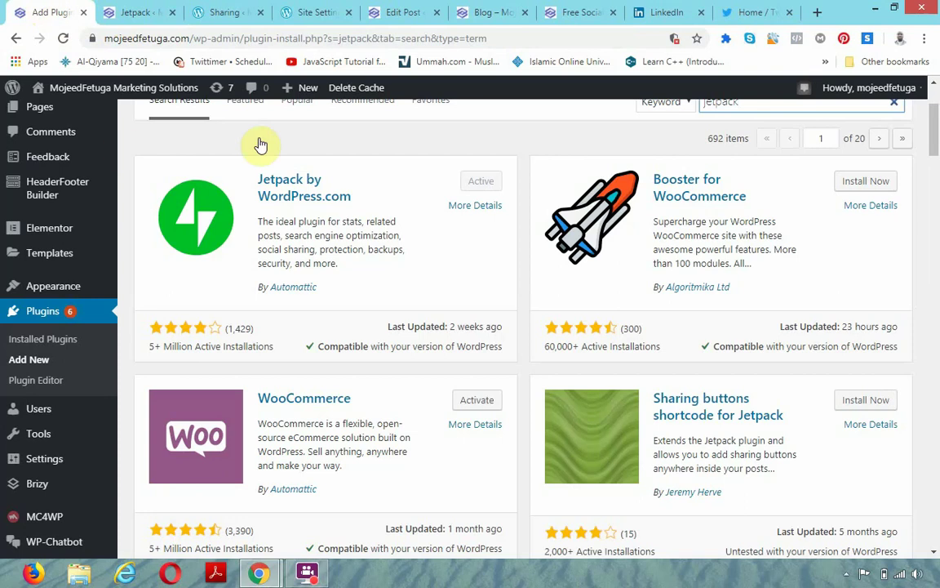
scroll(629, 143, "up", 1)
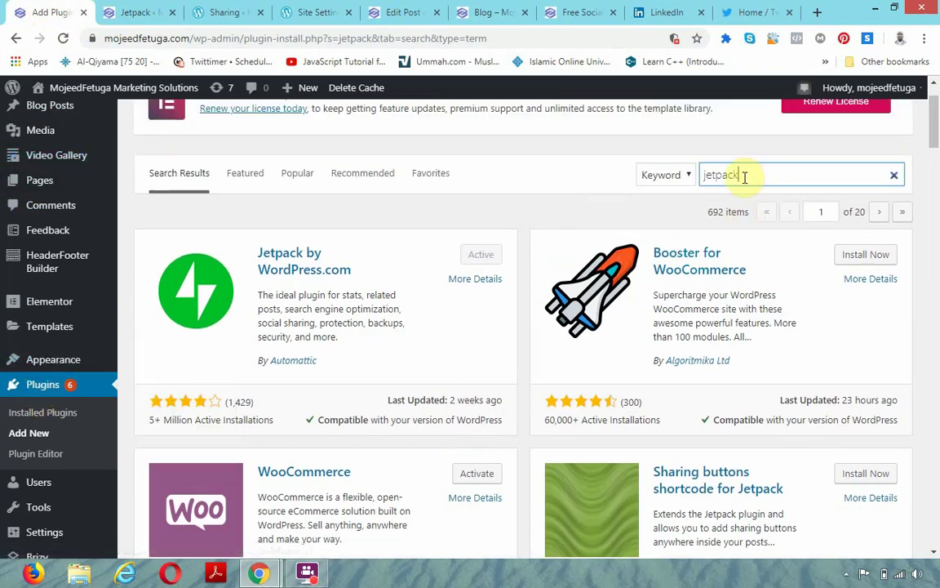
left_click_drag(692, 179, 771, 169)
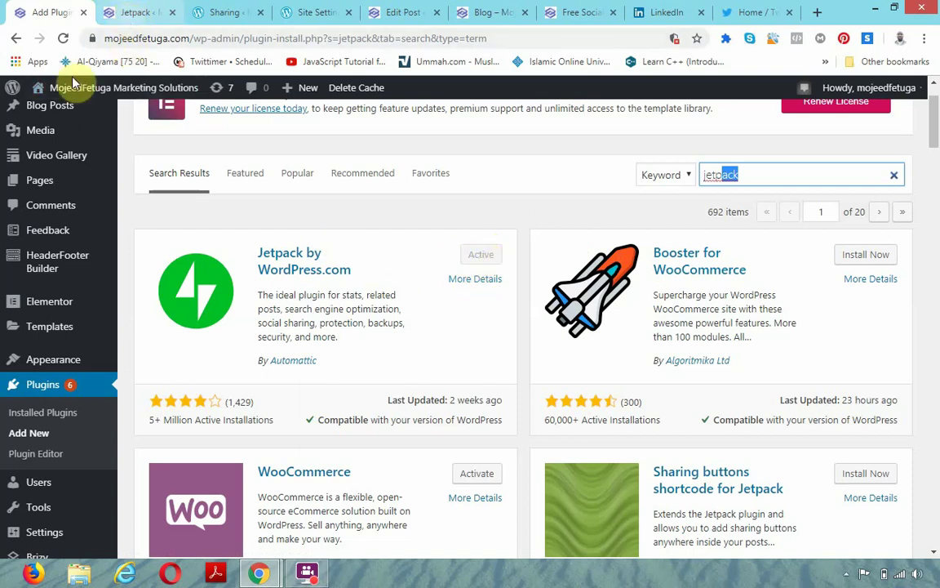
scroll(64, 149, "up", 1)
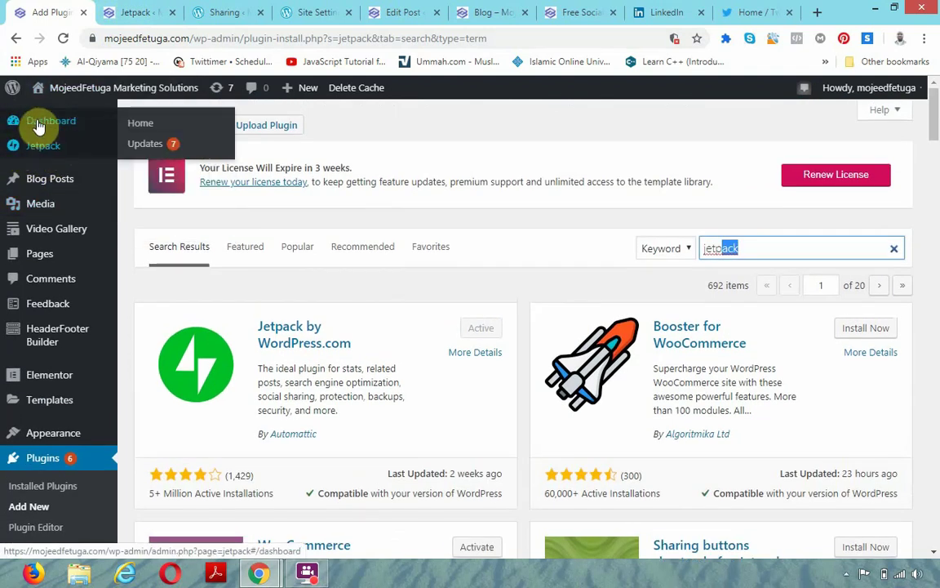
mouse_move(38, 159)
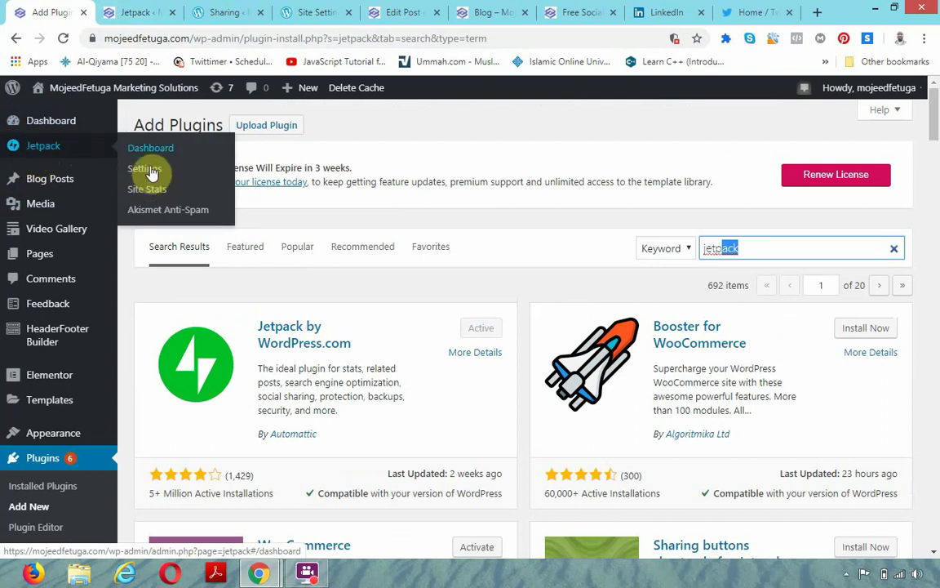
Review Jetpack's Sharing settings for Publicize connections, sharing buttons and Like buttons.
left_click(145, 14)
scroll(302, 188, "up", 5)
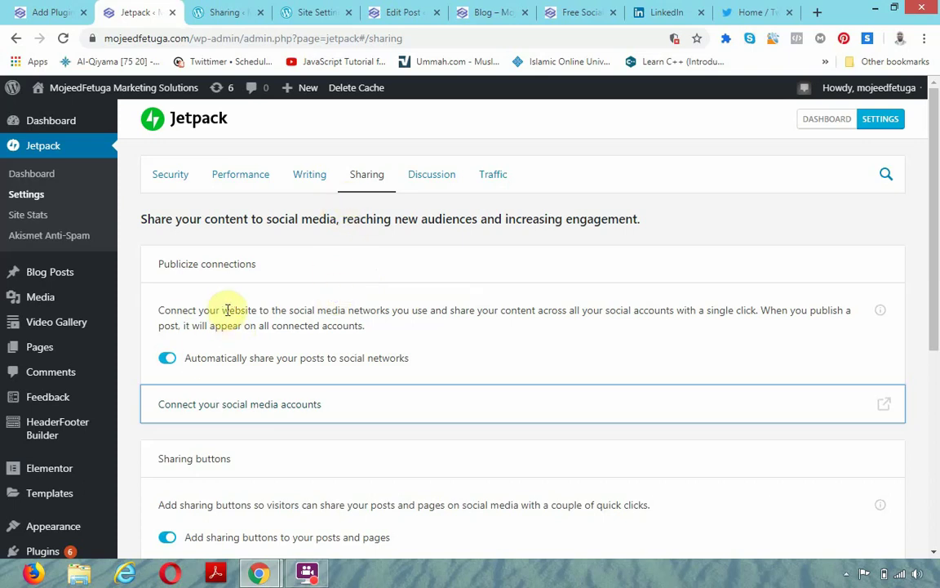
scroll(399, 330, "down", 3)
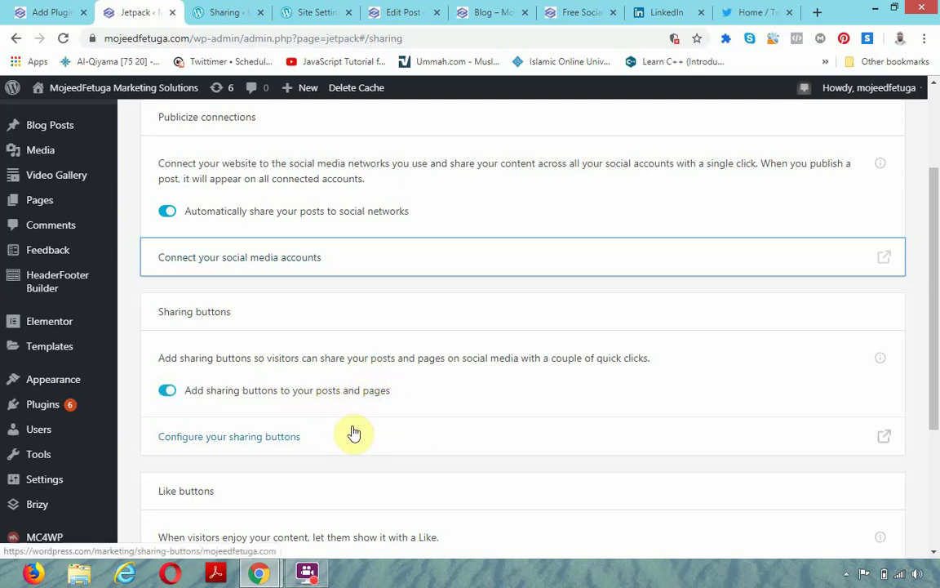
scroll(384, 405, "down", 1)
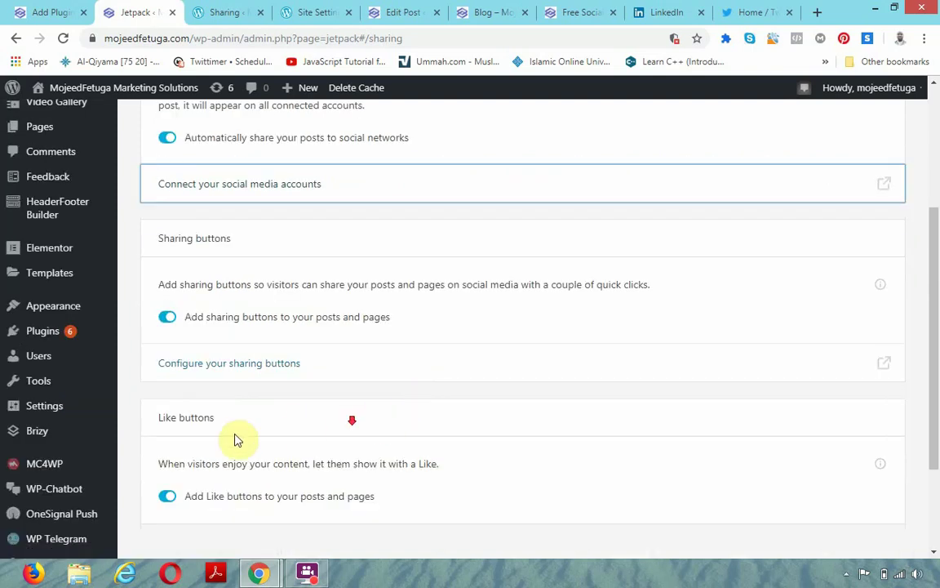
scroll(204, 431, "down", 1)
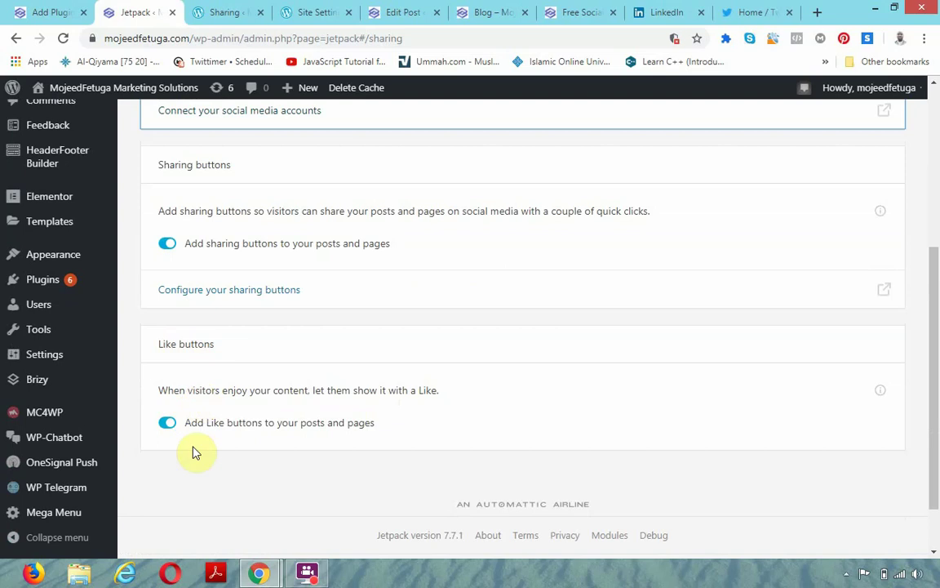
left_click(274, 423)
scroll(335, 404, "up", 3)
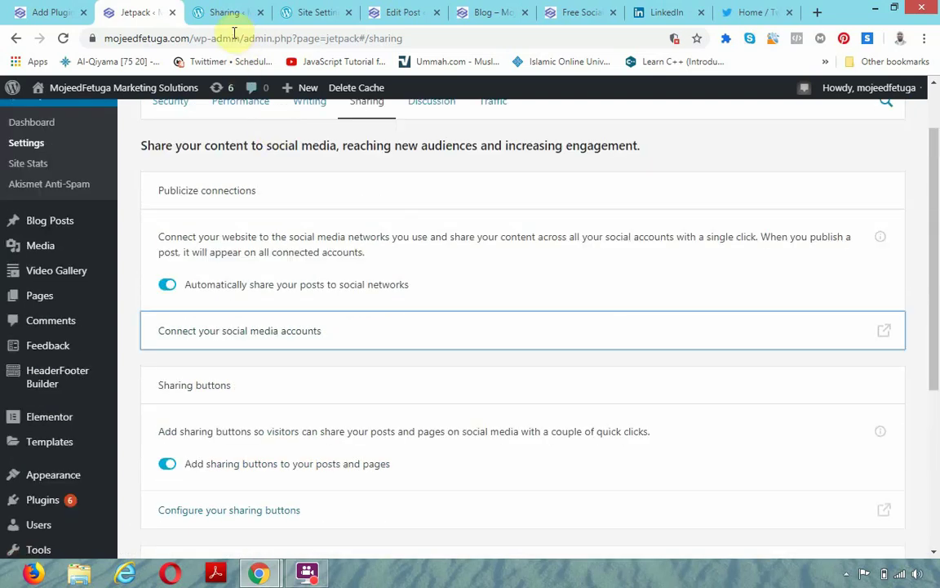
Open the social media account connections page from Jetpack's Publicize connections settings.
left_click(214, 11)
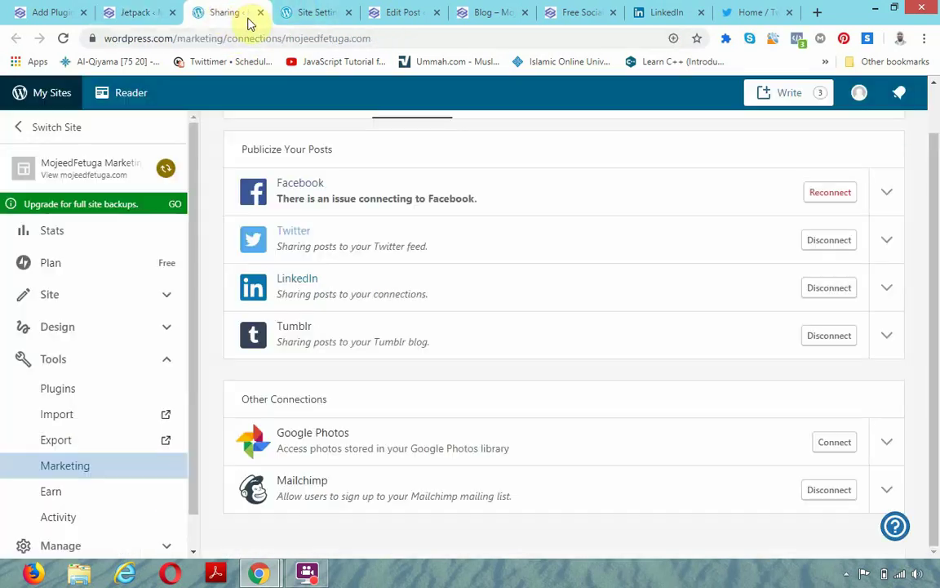
left_click(136, 12)
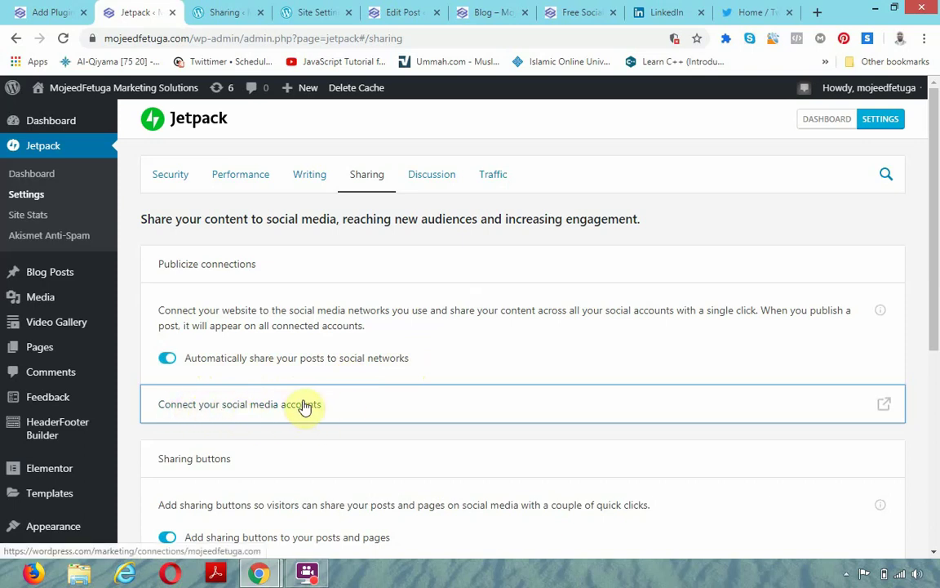
left_click(217, 12)
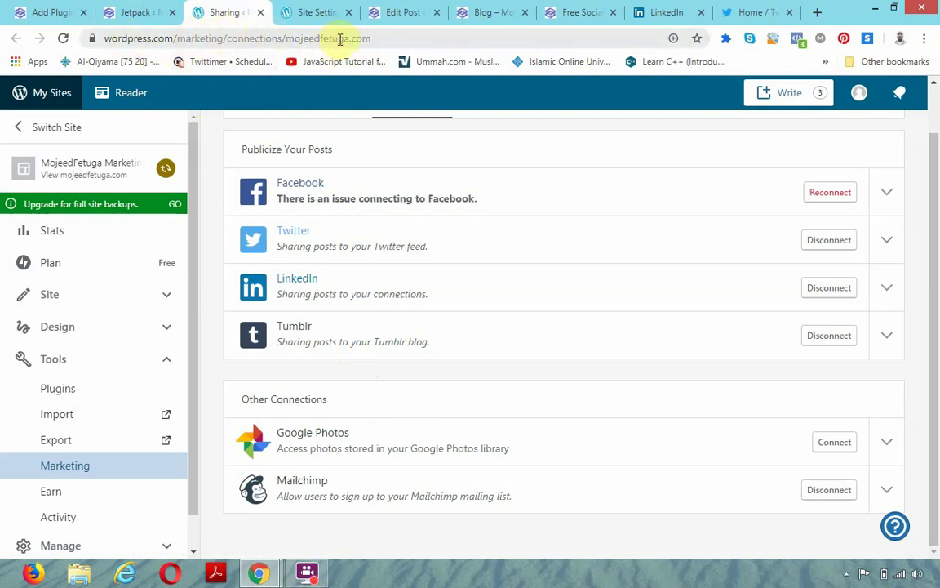
left_click(144, 13)
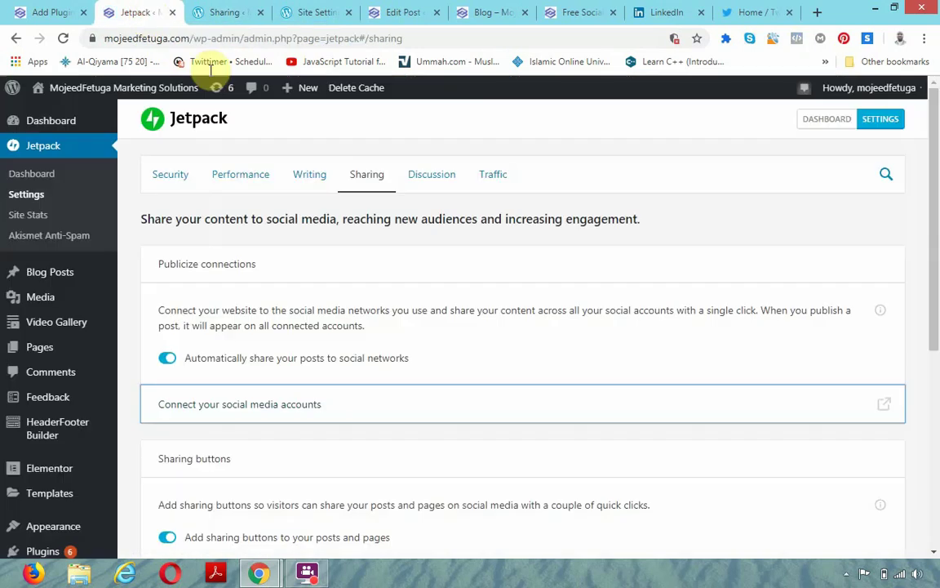
left_click(277, 405)
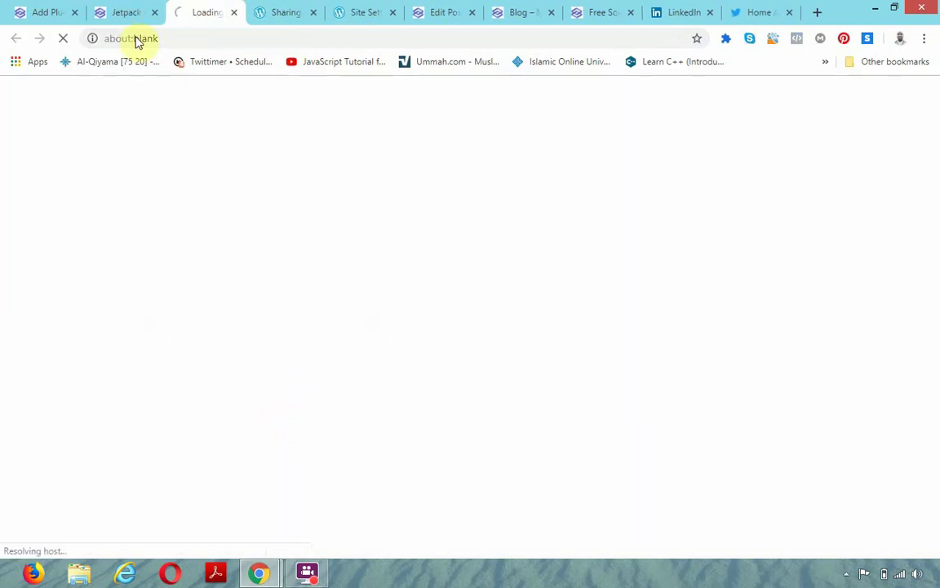
Compare the newly opened connections page with the already loaded one and check which social networks are listed.
left_click(285, 13)
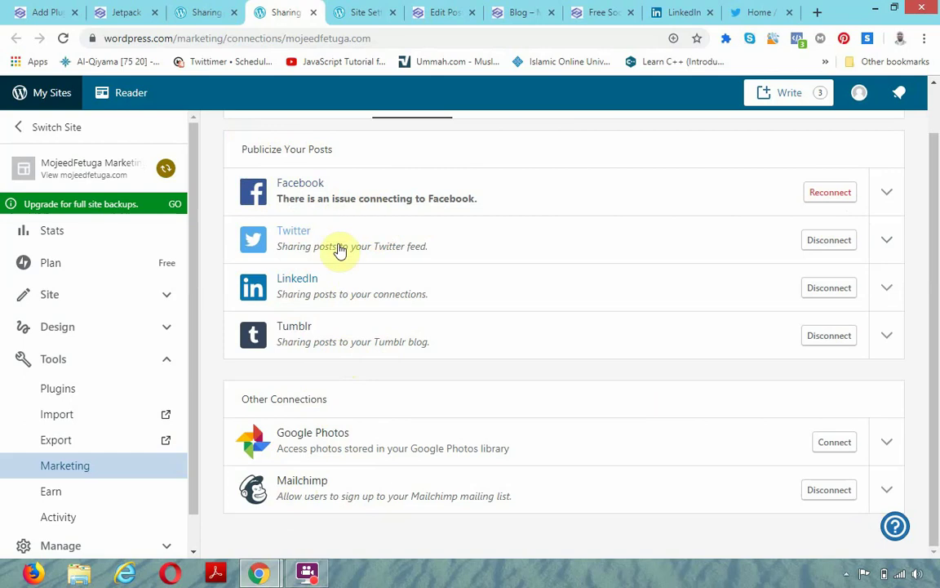
left_click(206, 13)
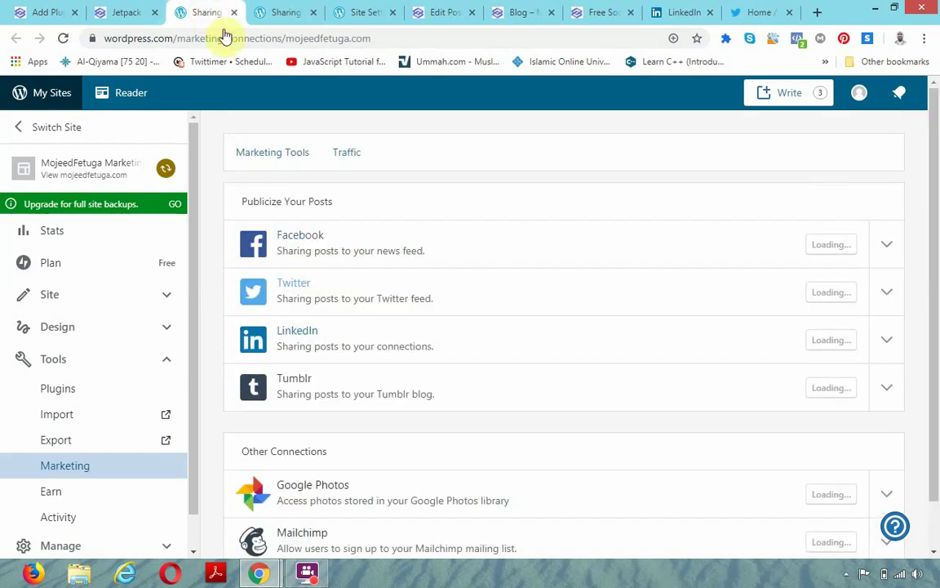
left_click(126, 11)
left_click(210, 11)
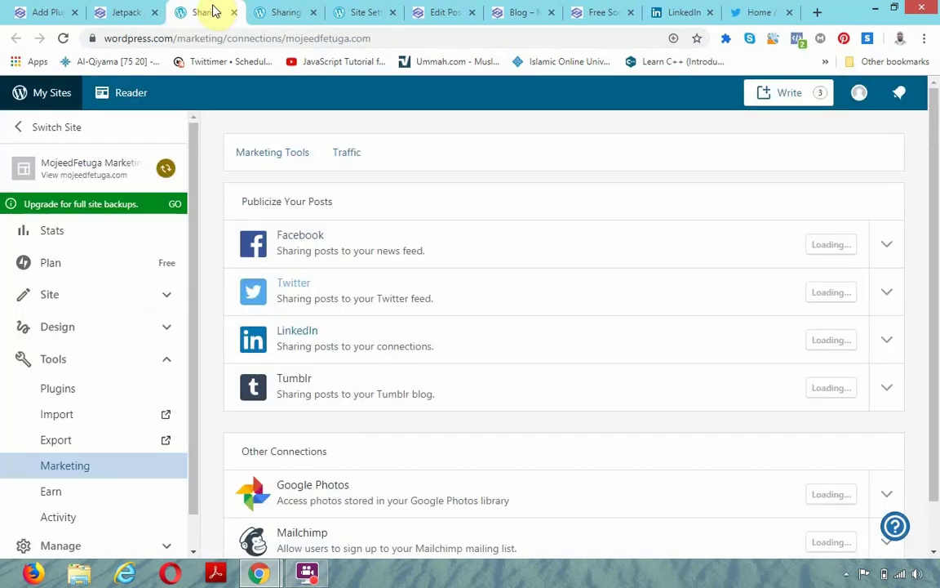
left_click(271, 16)
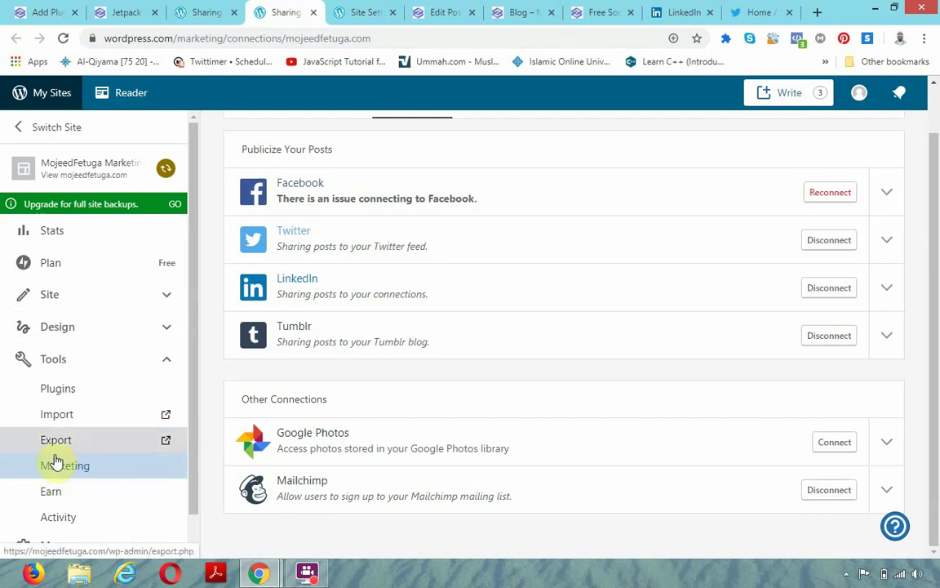
left_click(122, 11)
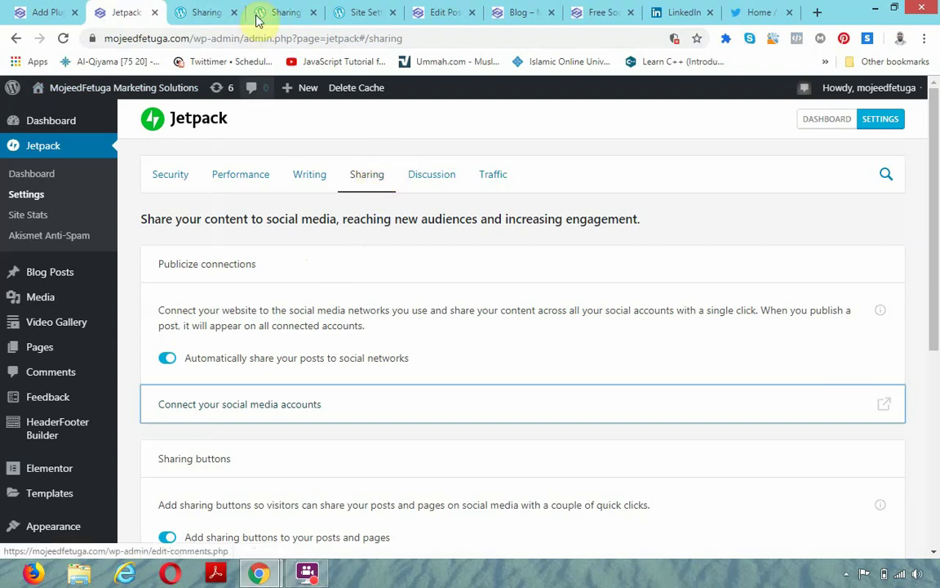
left_click(203, 9)
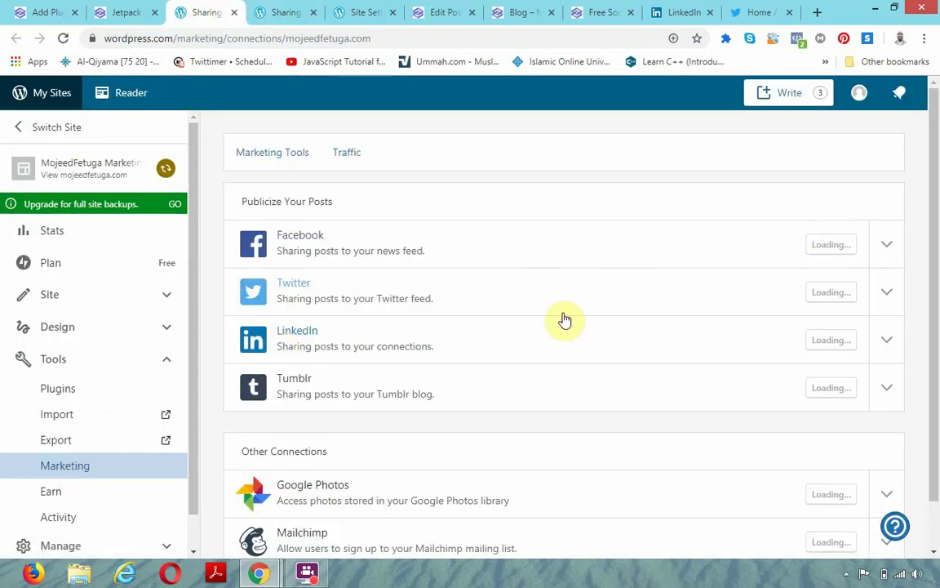
left_click(285, 10)
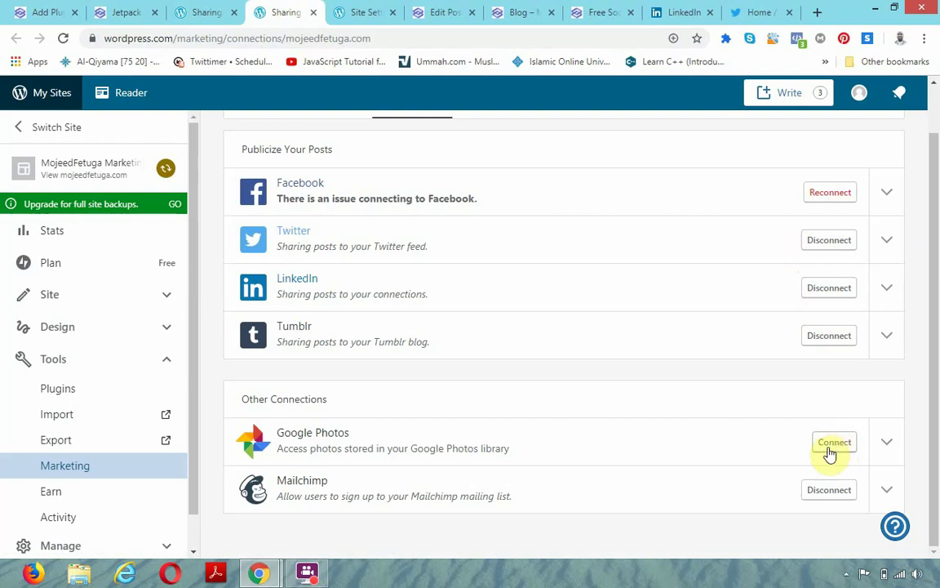
Reconnect the Facebook Publicize account, authorizing WordPress to manage and publish as the preselected Pages with all listed permissions on.
left_click(830, 193)
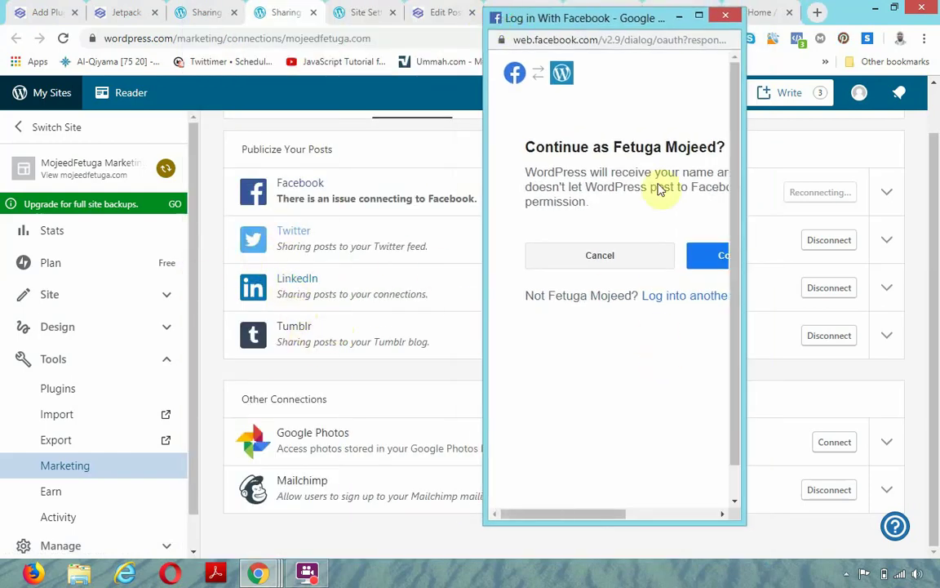
left_click(697, 16)
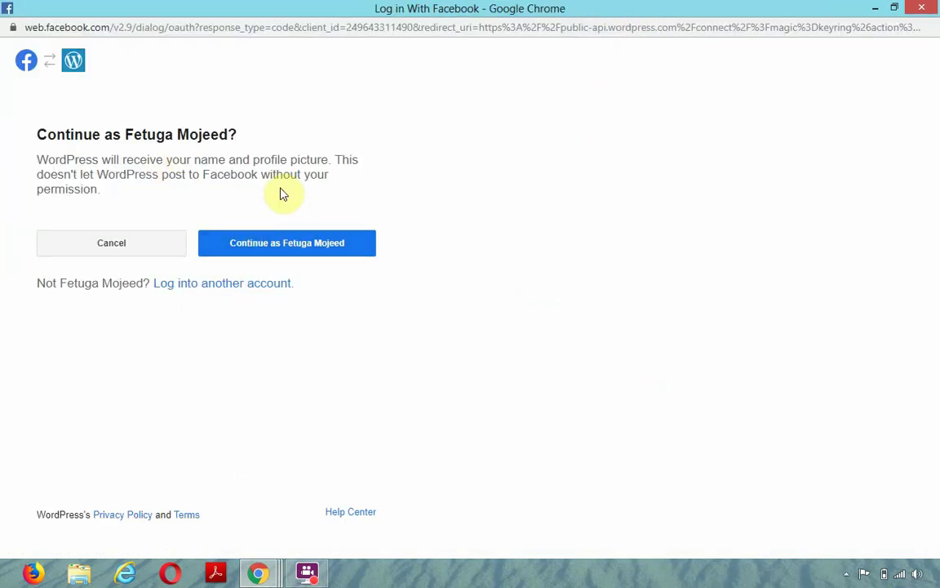
left_click(273, 246)
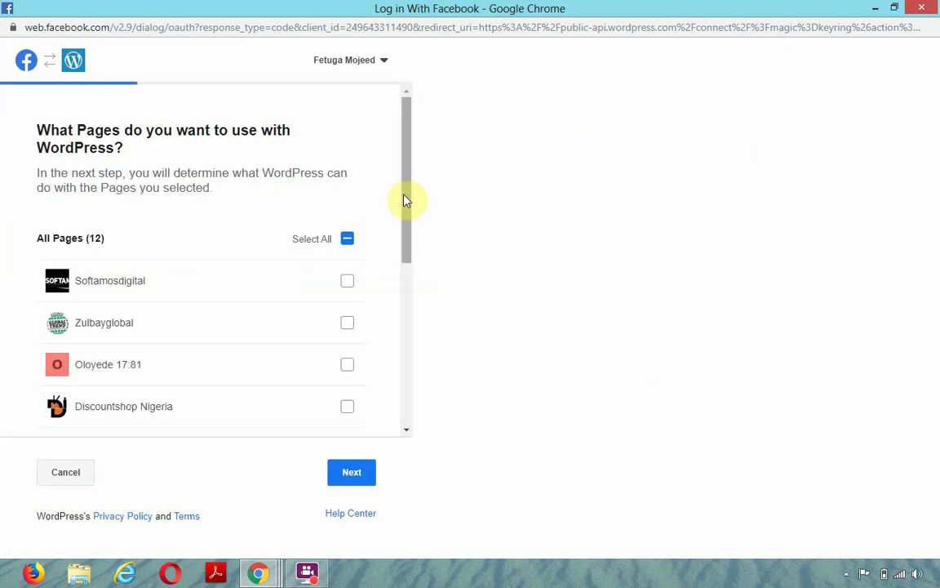
scroll(413, 208, "down", 1)
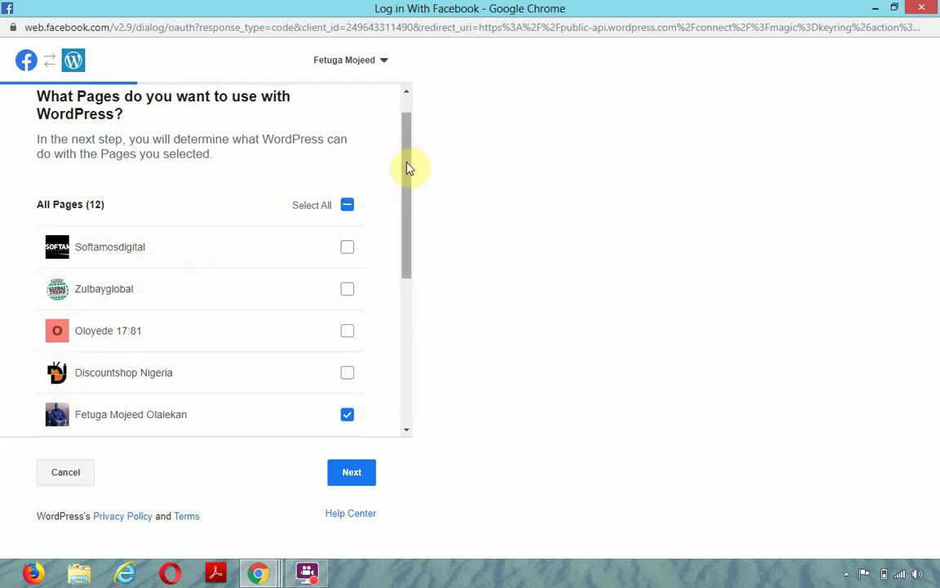
left_click_drag(407, 154, 429, 256)
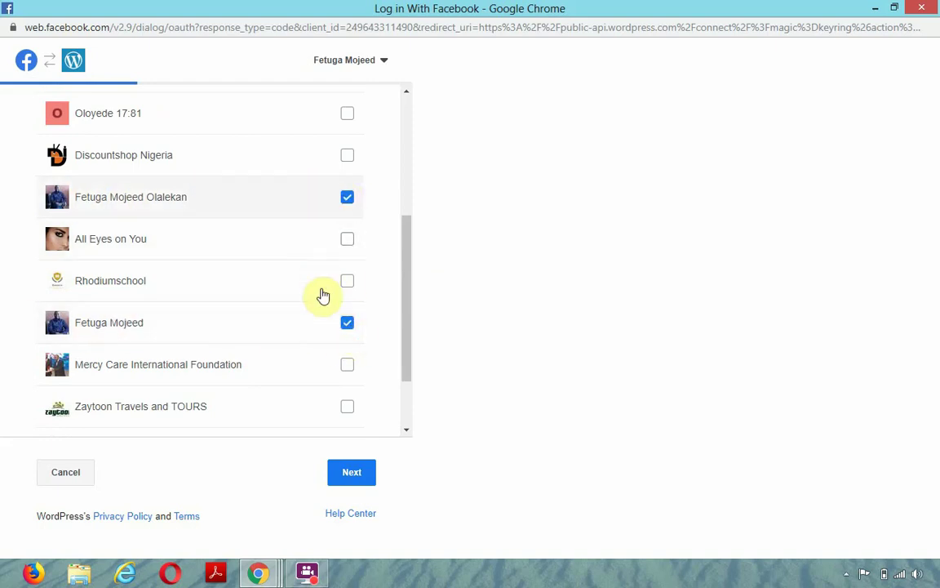
left_click(349, 473)
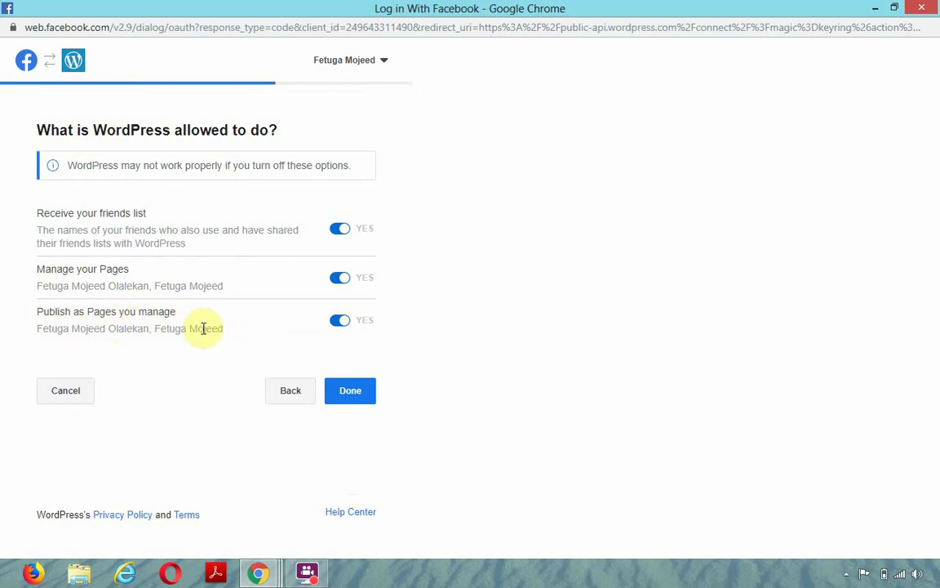
left_click(347, 391)
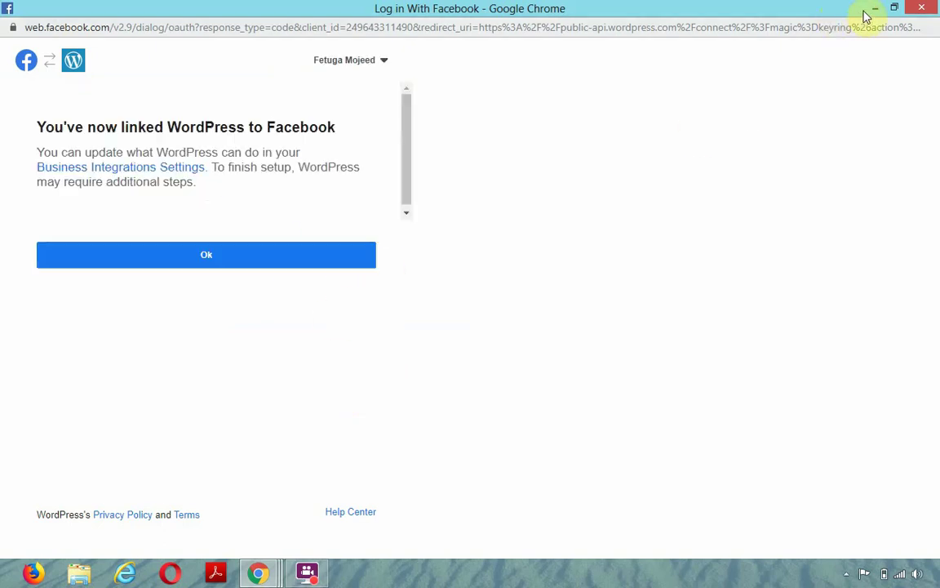
left_click(210, 257)
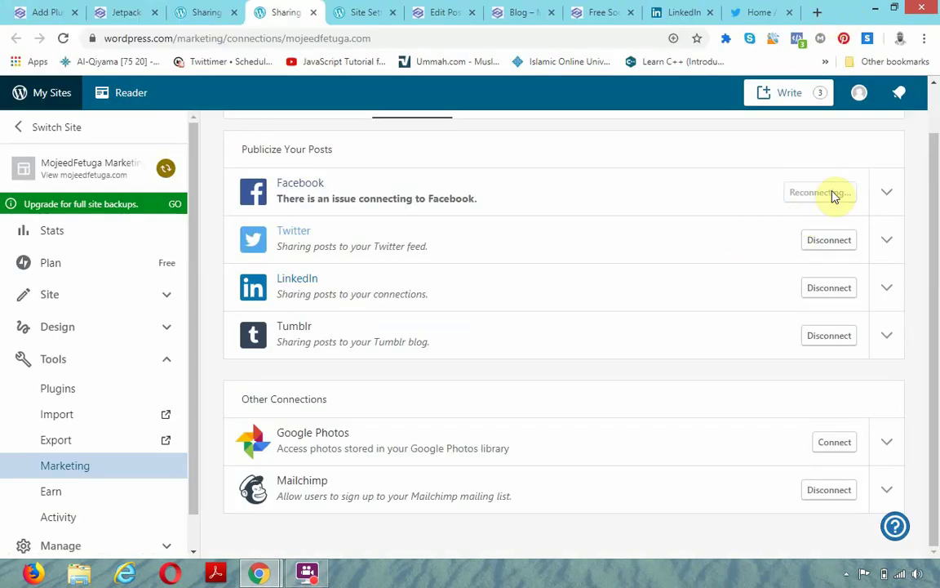
Open the Jetpack sharing options in the editor for the post "Free Social channel auto - Share feature in WordPress".
left_click(435, 12)
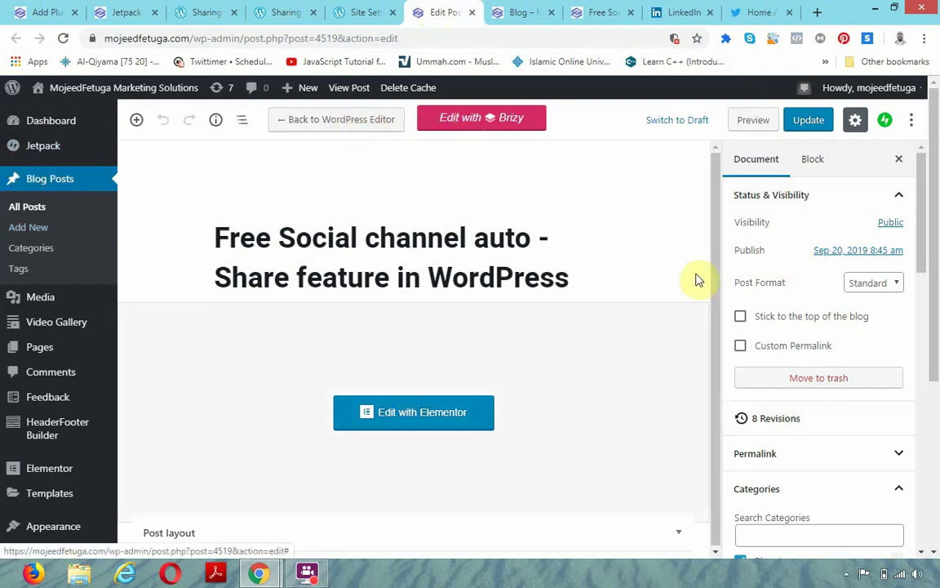
left_click(886, 123)
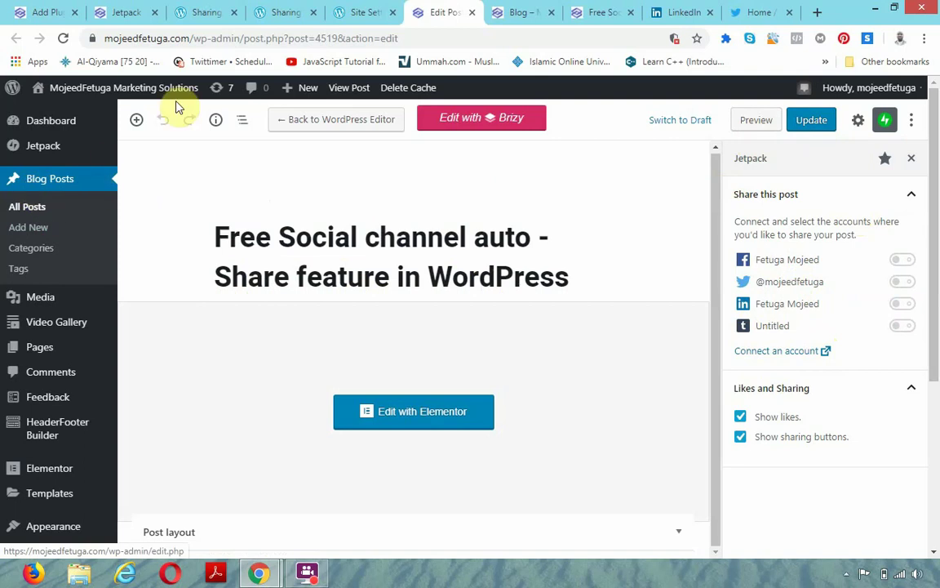
View the published post, and check the Twitter home feed and LinkedIn for posts from the connected account.
left_click(602, 12)
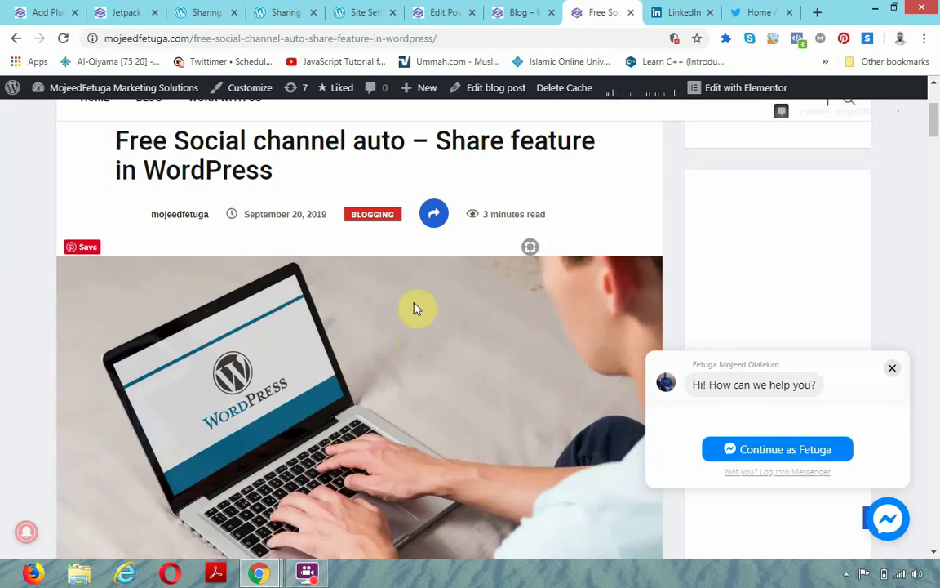
left_click(759, 12)
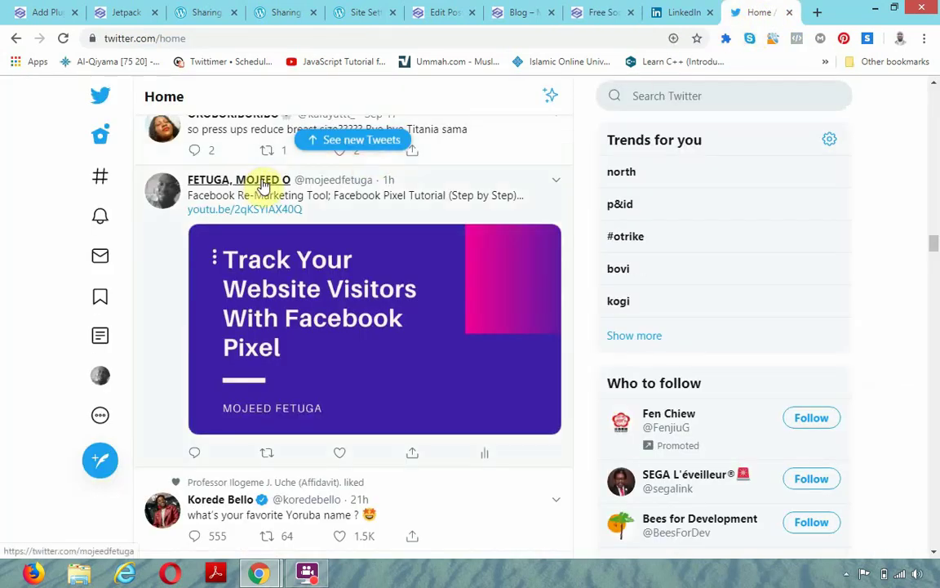
mouse_move(265, 184)
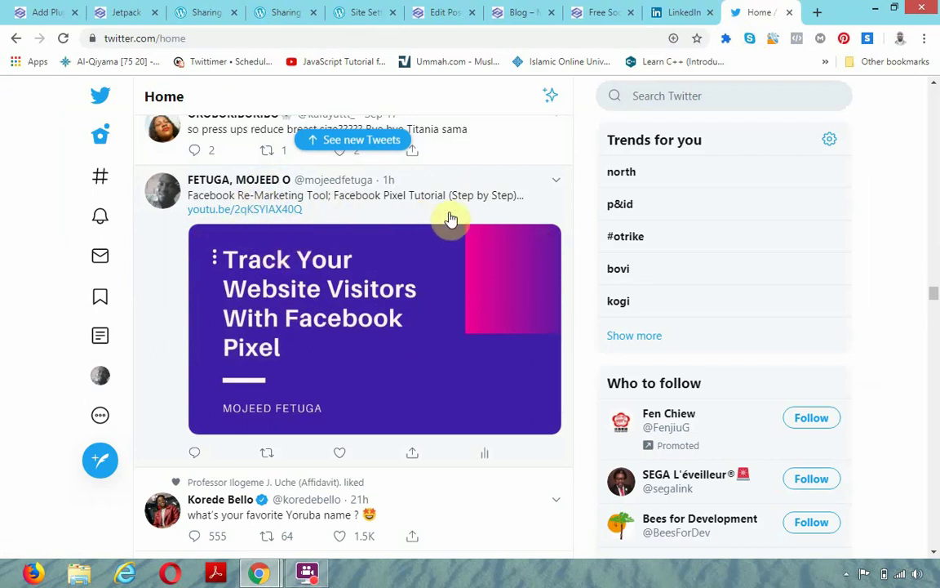
scroll(486, 204, "down", 4)
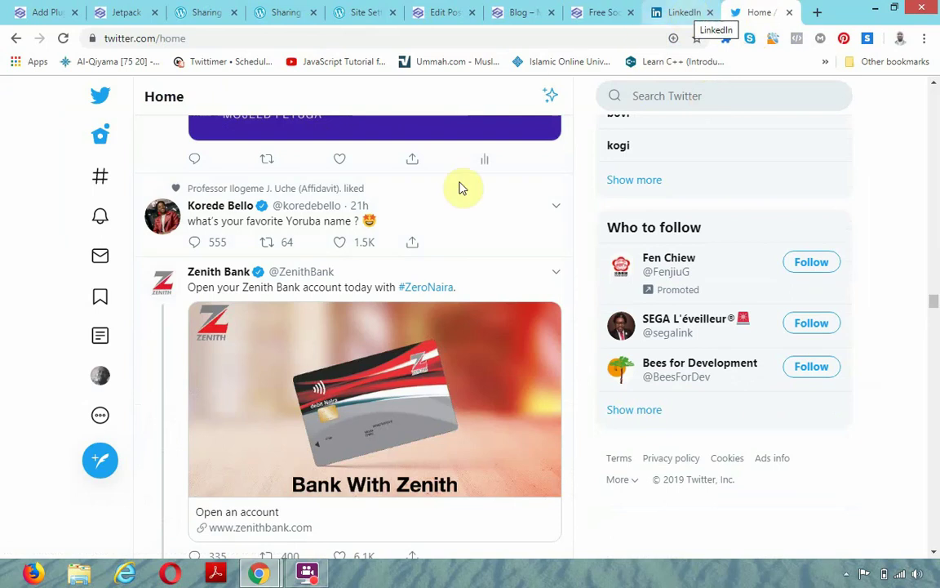
scroll(453, 207, "up", 1)
scroll(453, 206, "up", 3)
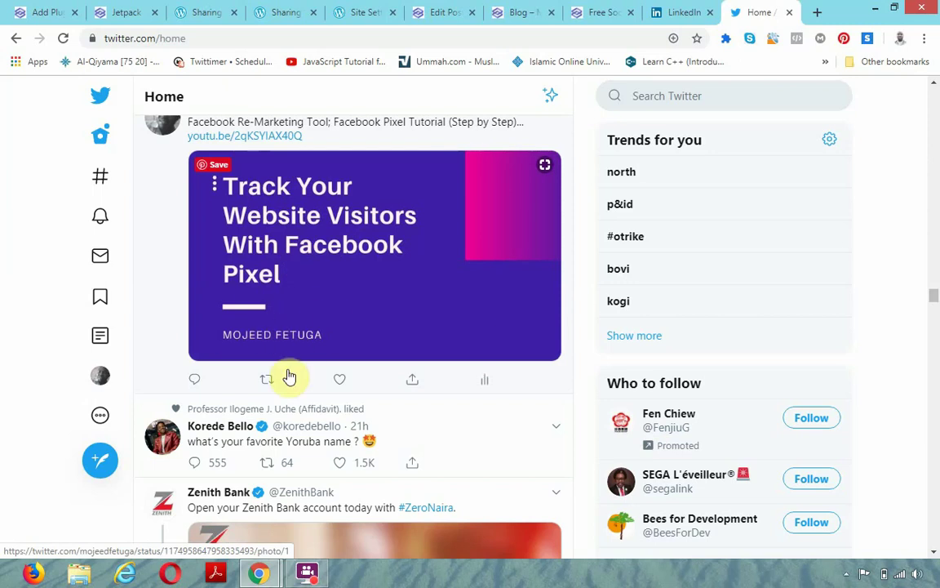
scroll(256, 210, "up", 2)
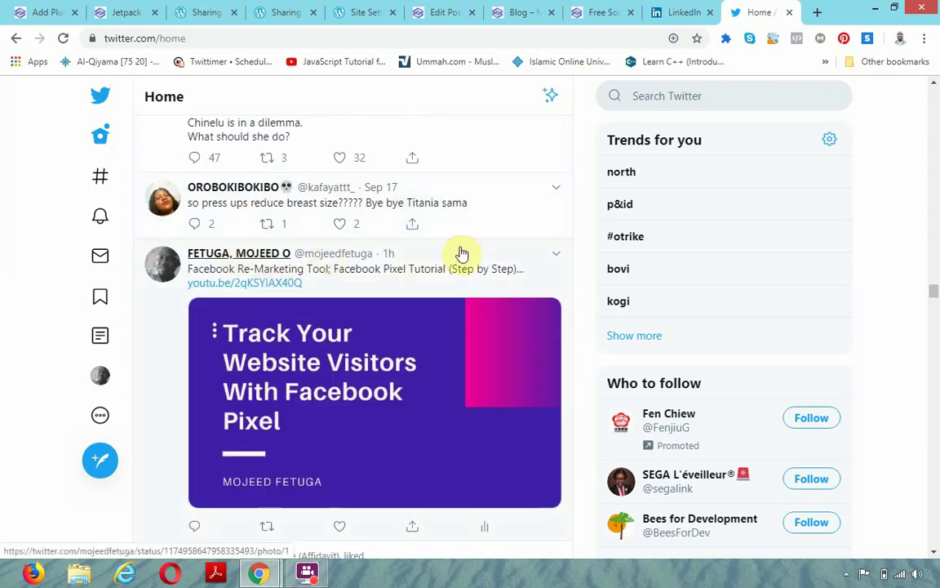
scroll(513, 239, "down", 3)
scroll(512, 242, "up", 1)
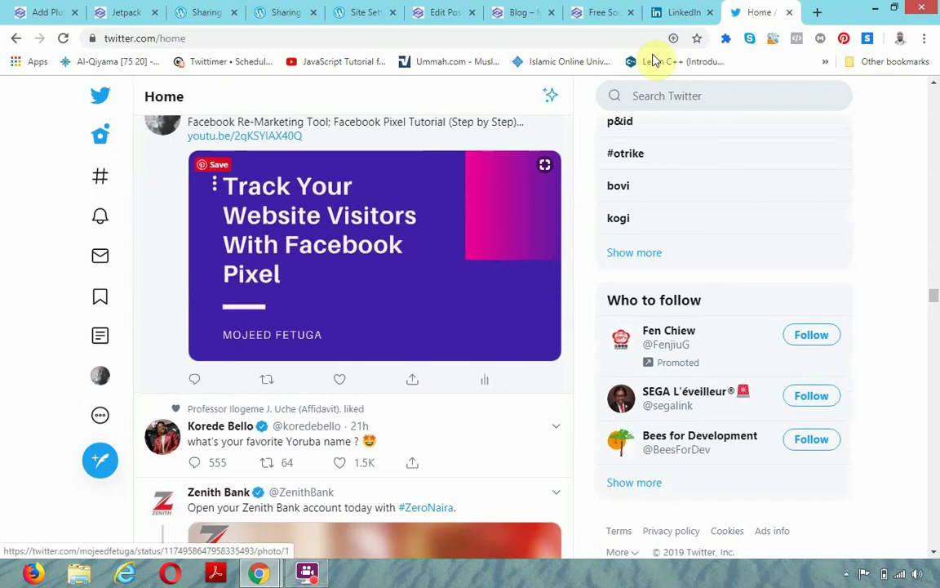
left_click(670, 14)
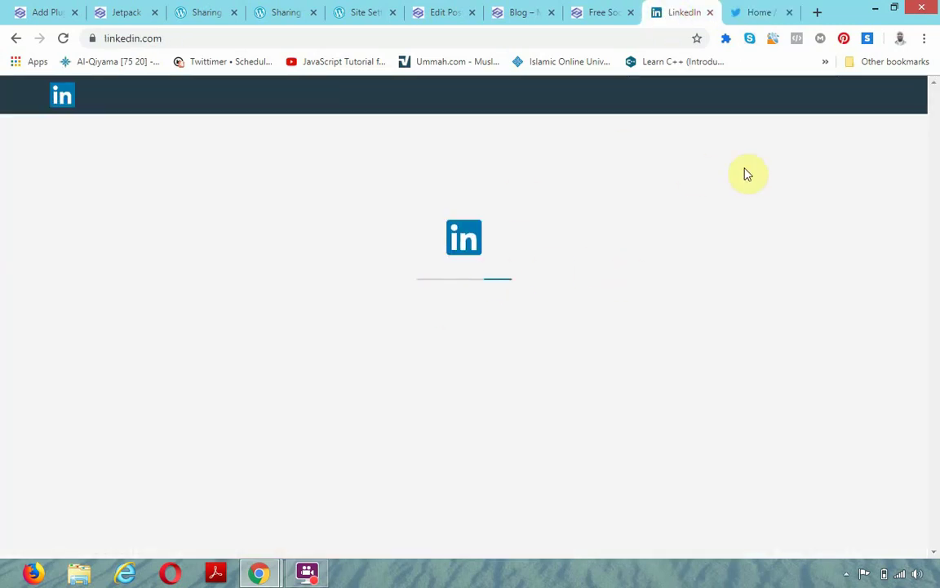
left_click(604, 14)
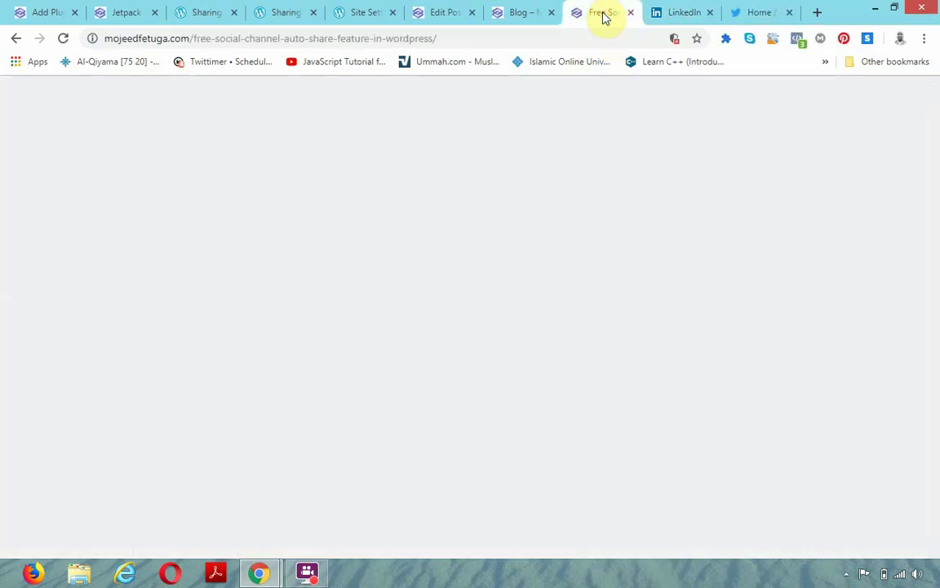
Revisit Jetpack's Sharing settings, the published post and the list of Publicize connections.
left_click(126, 14)
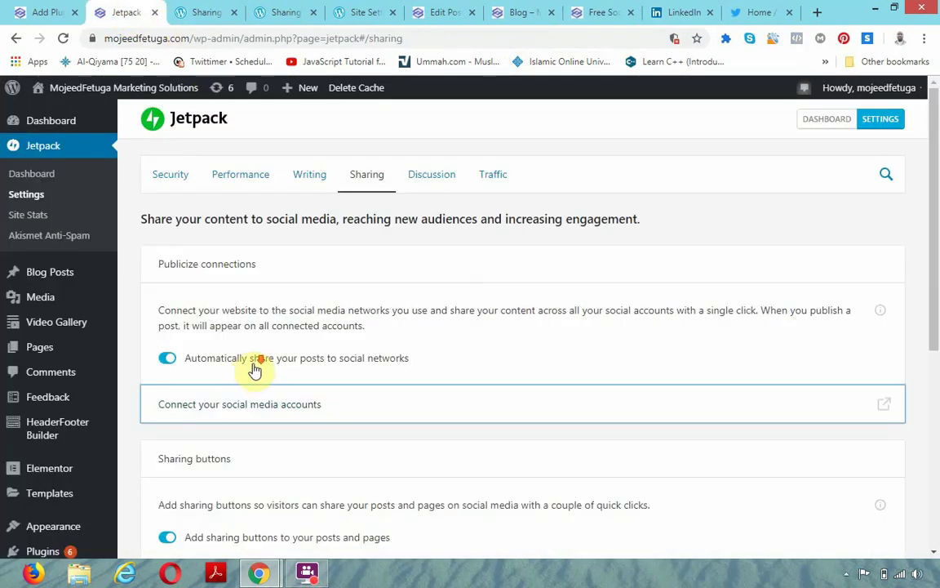
scroll(256, 369, "down", 3)
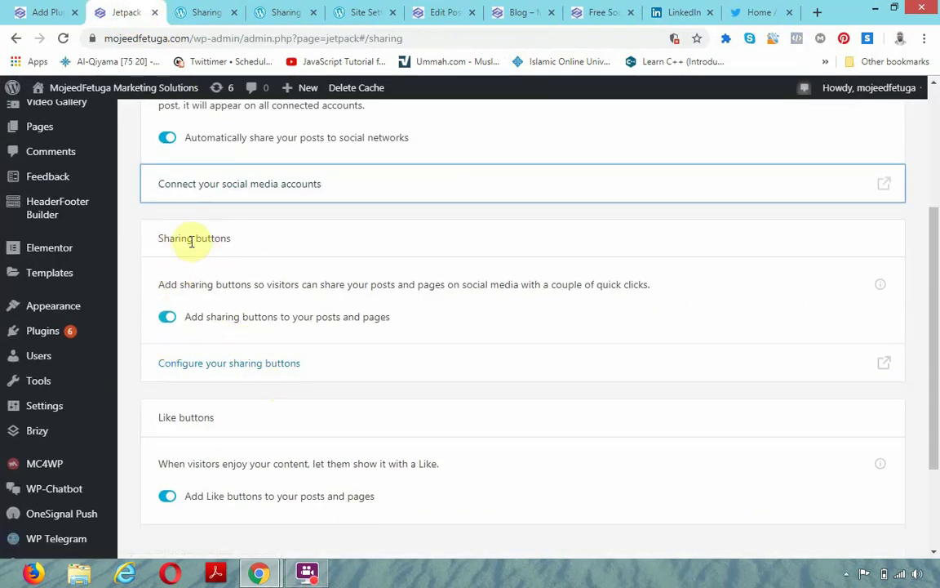
left_click(581, 14)
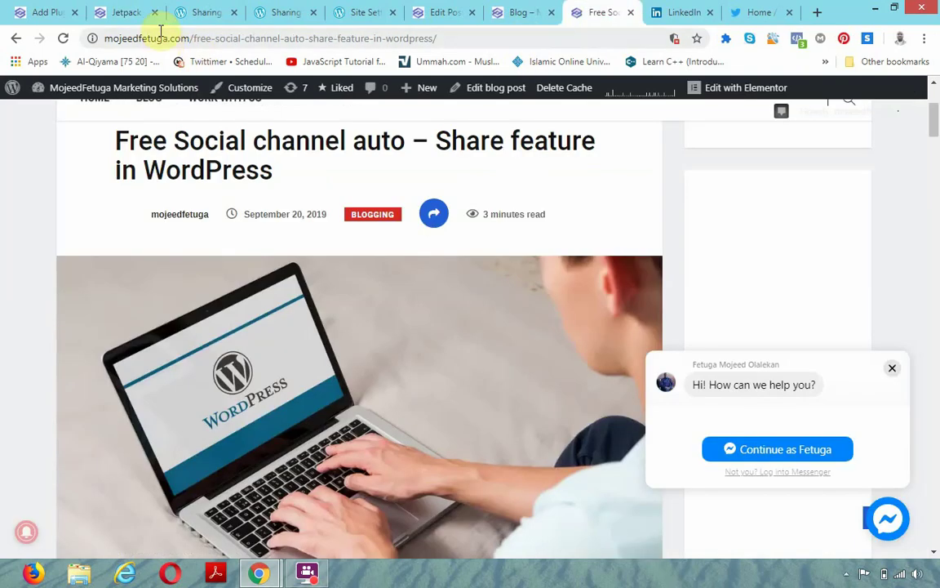
left_click(269, 9)
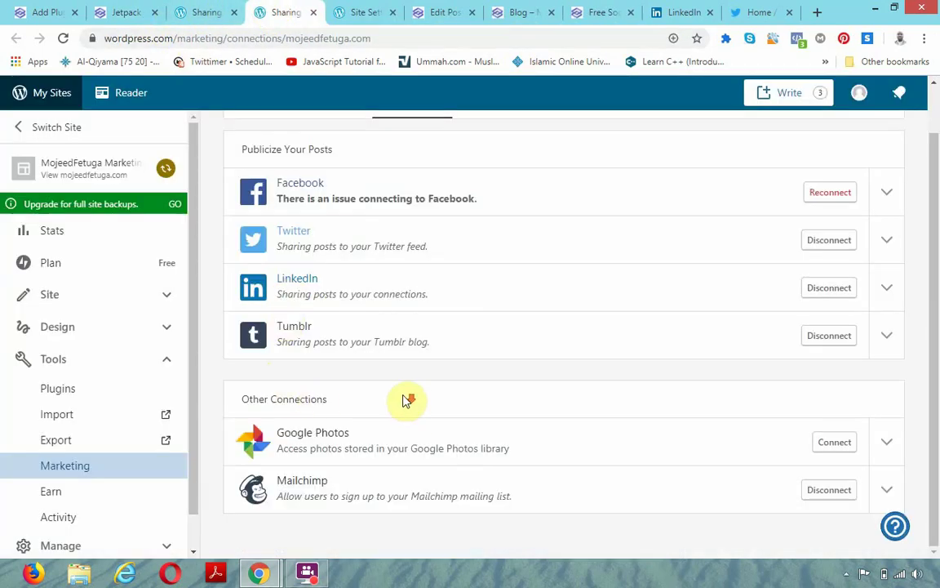
Open the sharing buttons configuration page from Jetpack's Sharing settings, checking the connections page while it loads.
left_click(124, 12)
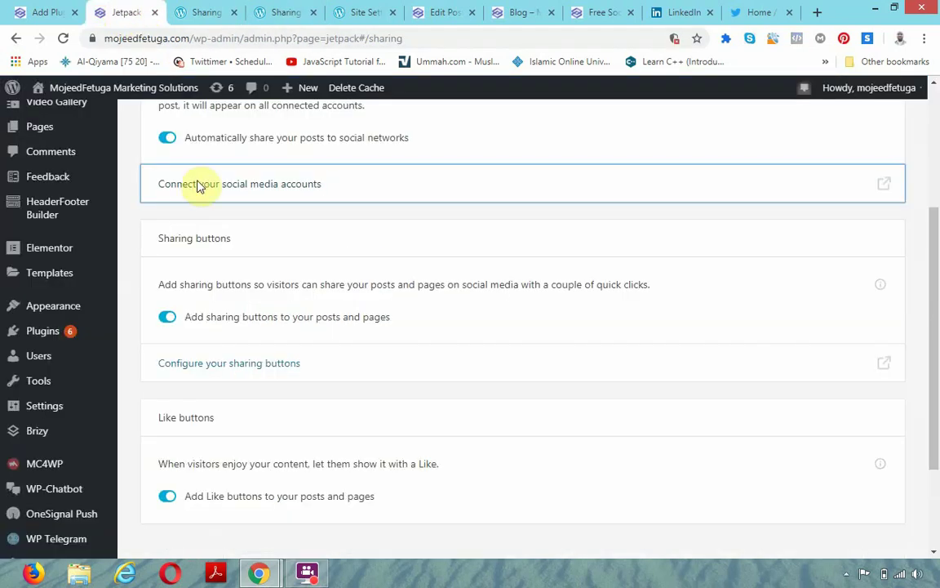
left_click(253, 367)
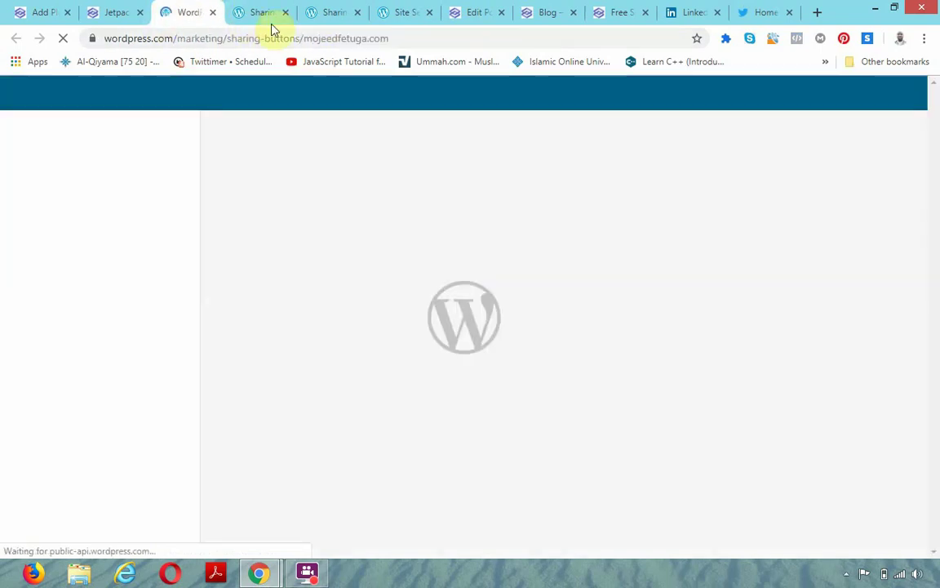
left_click(258, 11)
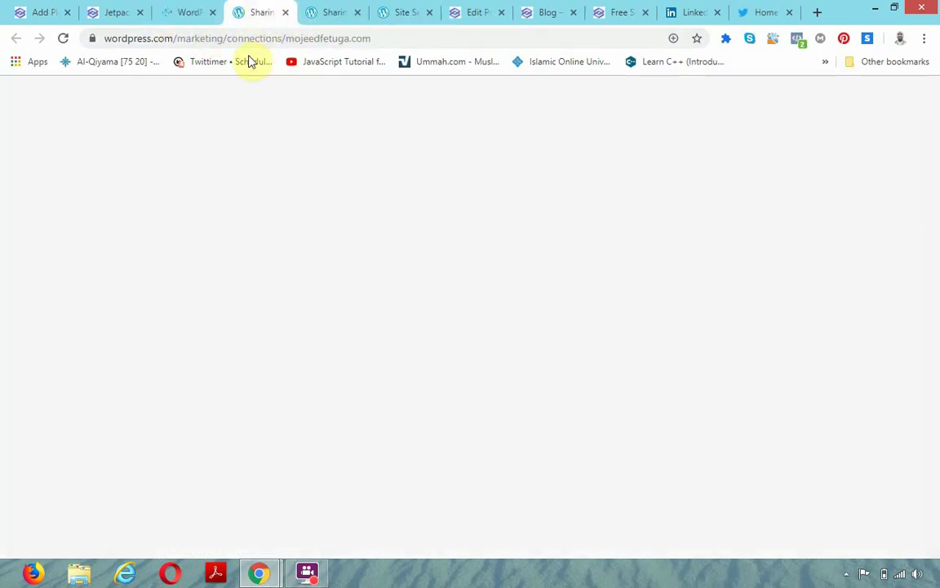
left_click(194, 15)
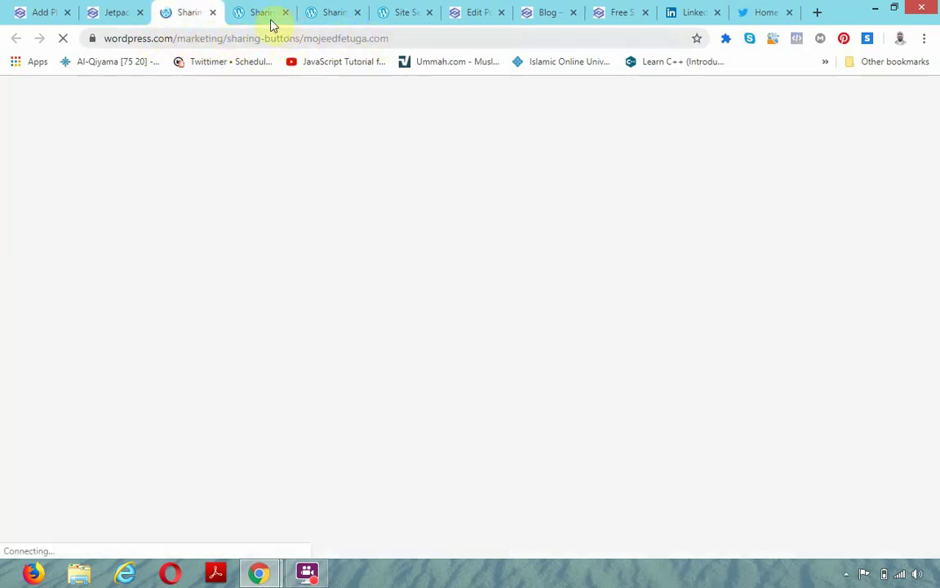
left_click(238, 11)
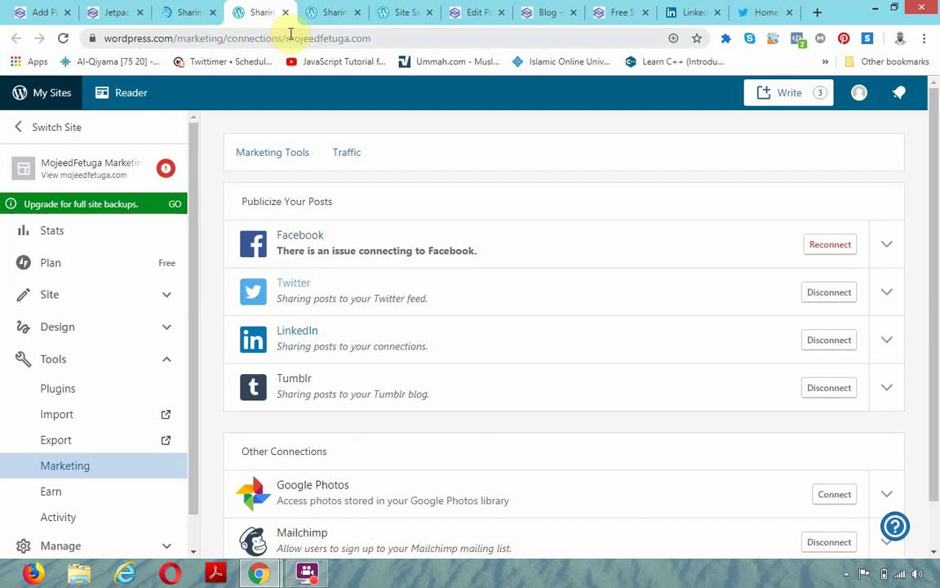
left_click(184, 13)
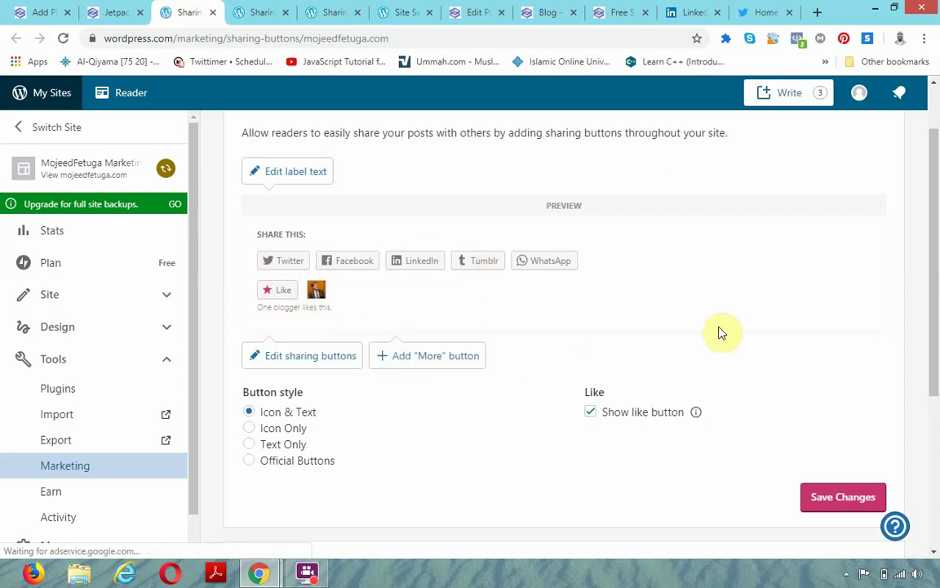
Review the sharing buttons preview, button style, Like option, display locations and Twitter username setting.
scroll(333, 284, "down", 1)
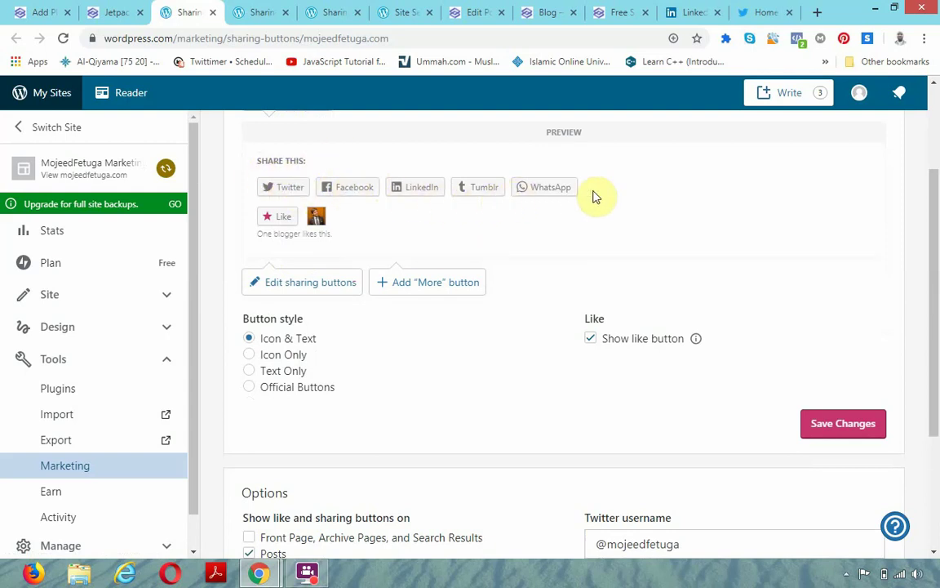
scroll(285, 345, "down", 1)
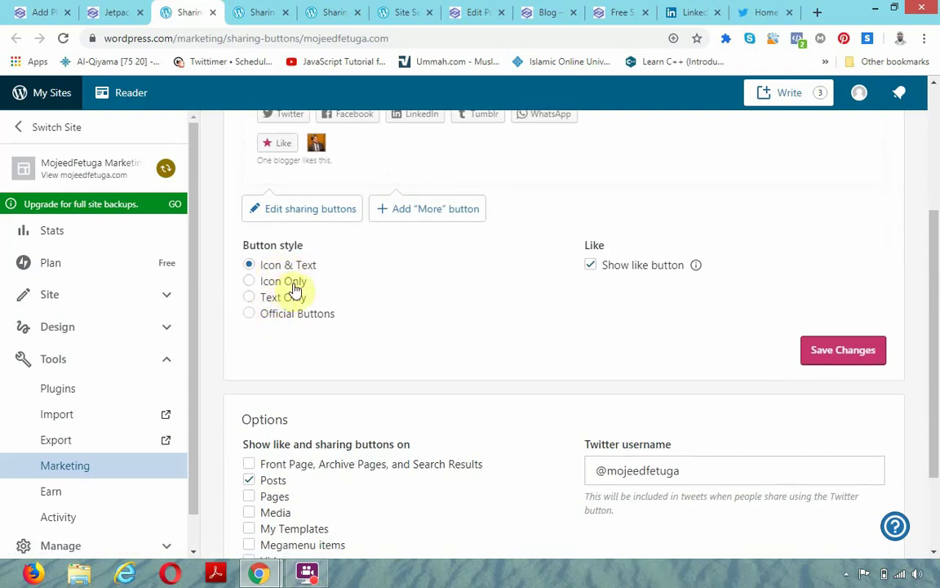
scroll(353, 353, "down", 2)
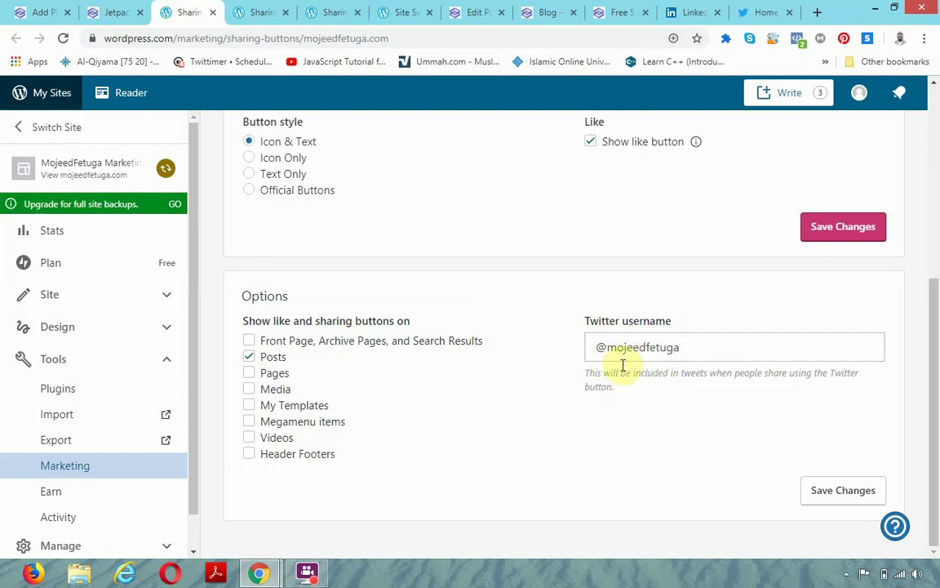
Look through the published post's instructions for installing Jetpack and configuring its sharing buttons.
left_click(608, 12)
scroll(380, 285, "down", 5)
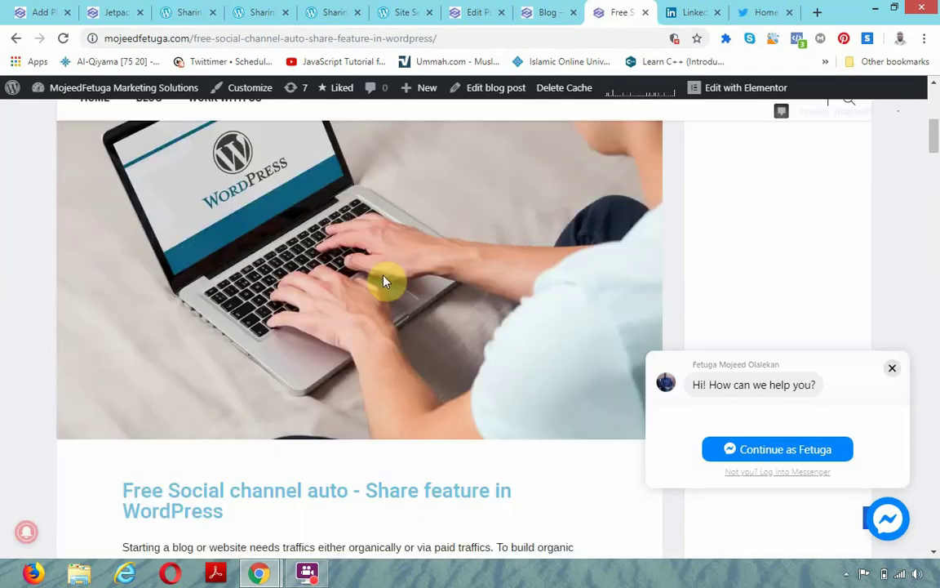
scroll(388, 277, "down", 15)
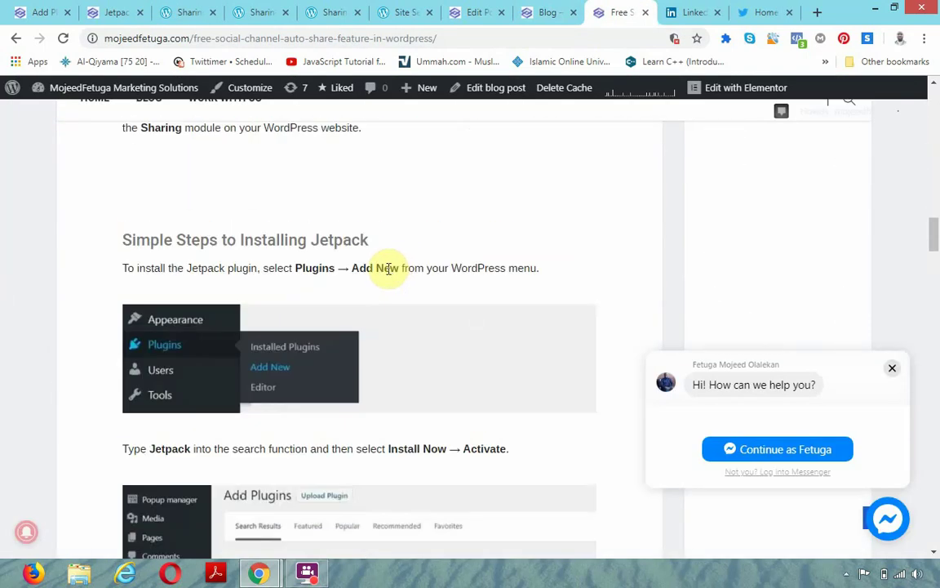
scroll(388, 270, "down", 15)
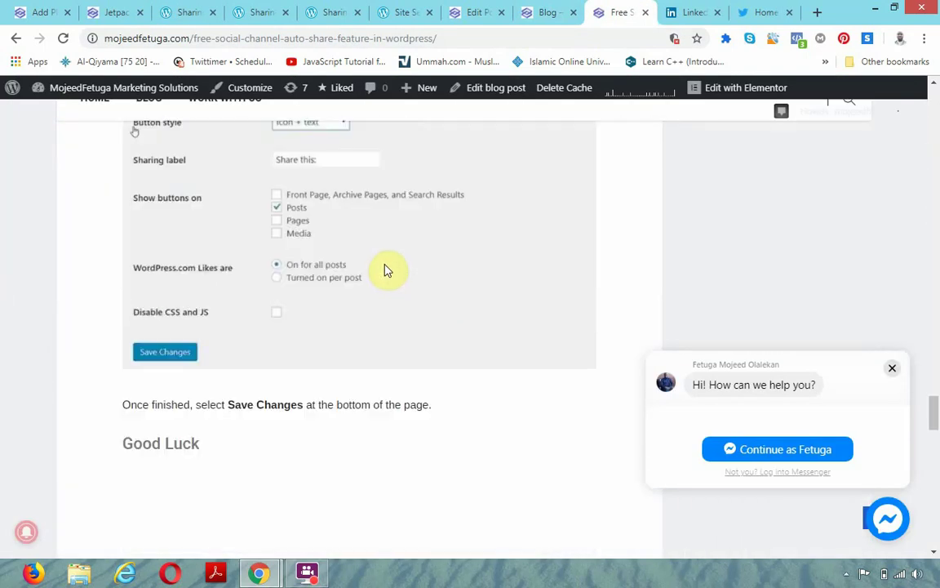
Examine the sharing buttons, Like button, tags and comment area at the end of the published post.
scroll(380, 259, "down", 10)
scroll(379, 258, "up", 6)
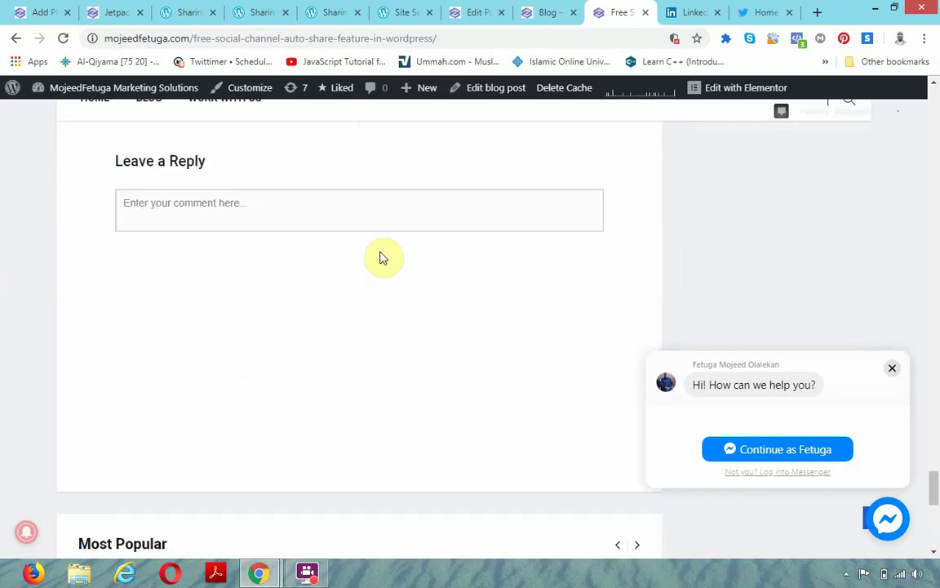
scroll(298, 261, "up", 3)
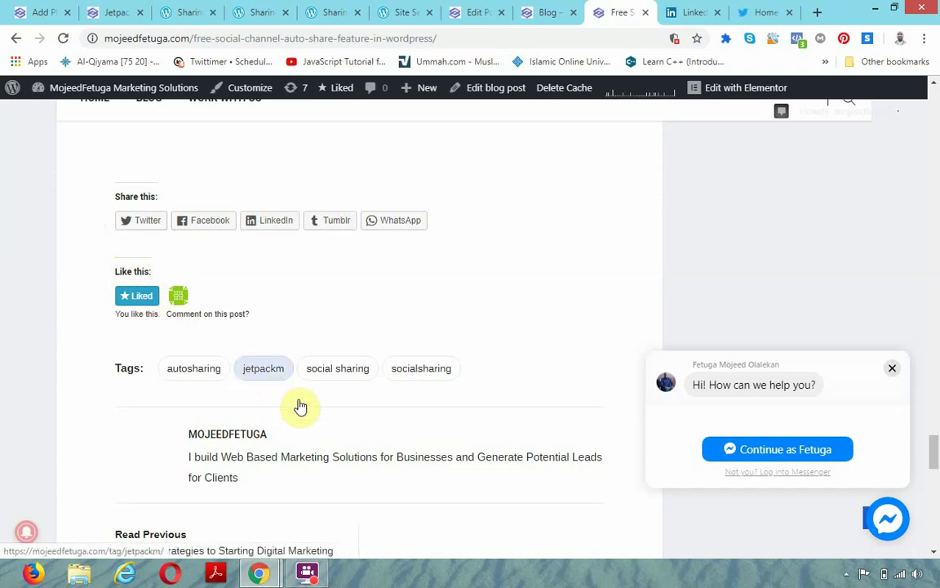
scroll(300, 405, "down", 3)
scroll(252, 441, "down", 3)
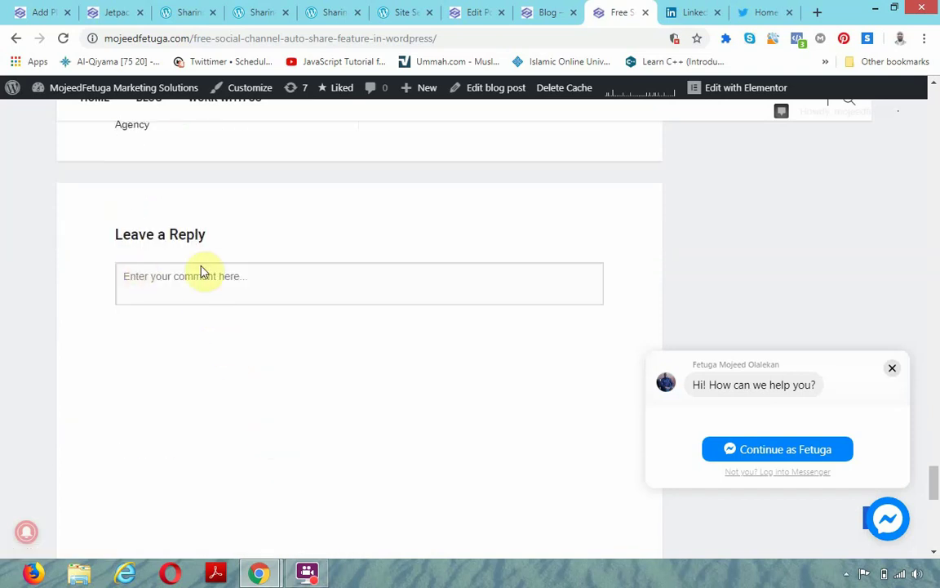
Check the Like buttons setting in Jetpack's Sharing settings and compare it with the published post's Like section.
left_click(99, 12)
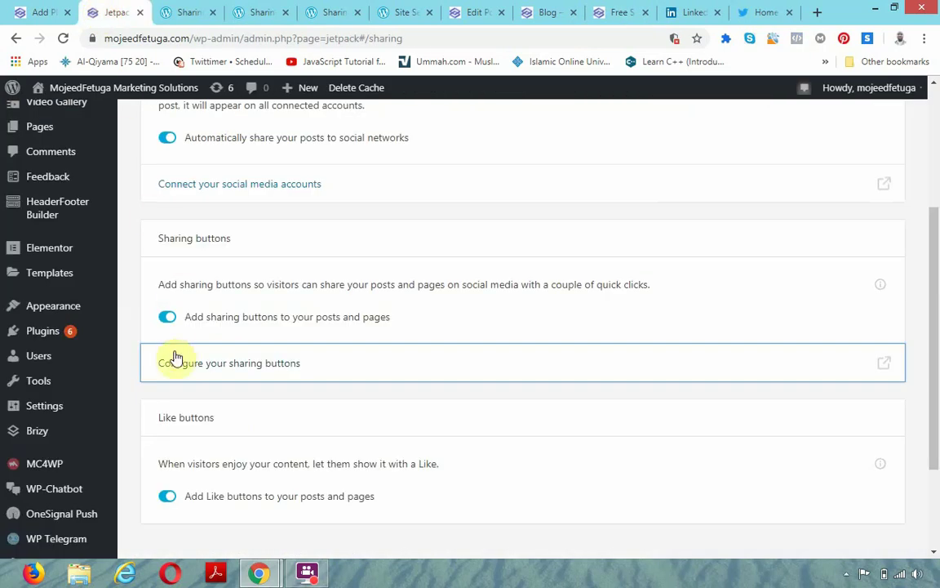
scroll(147, 399, "down", 2)
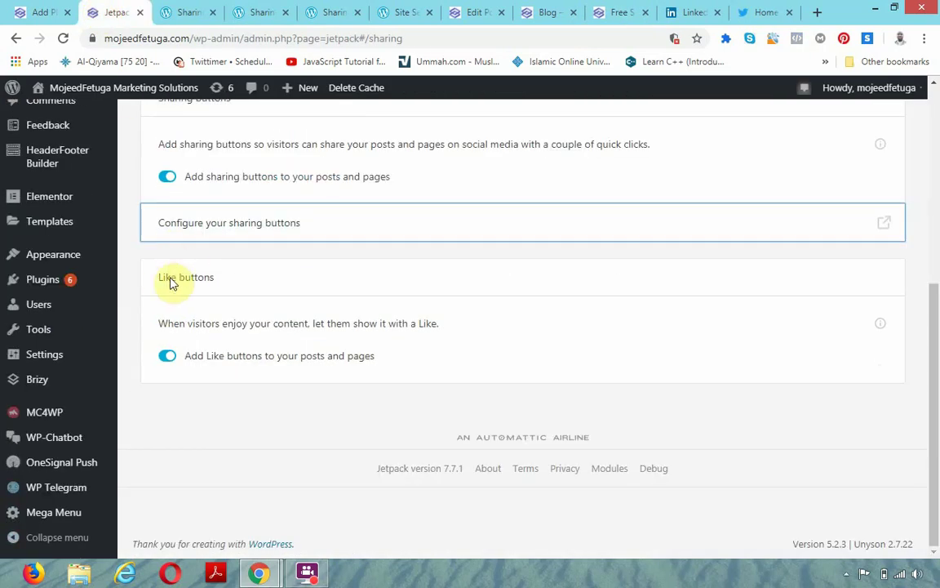
left_click_drag(160, 280, 210, 281)
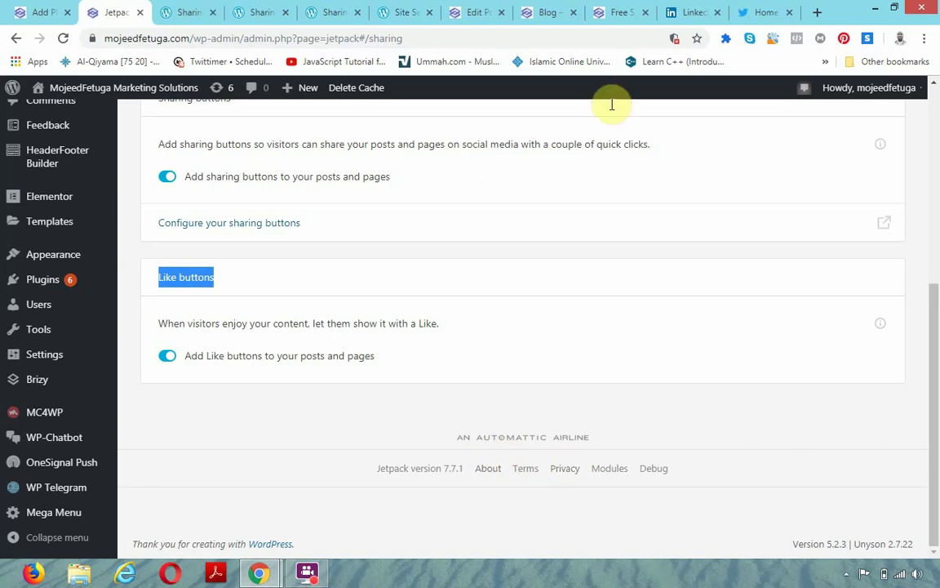
left_click(610, 13)
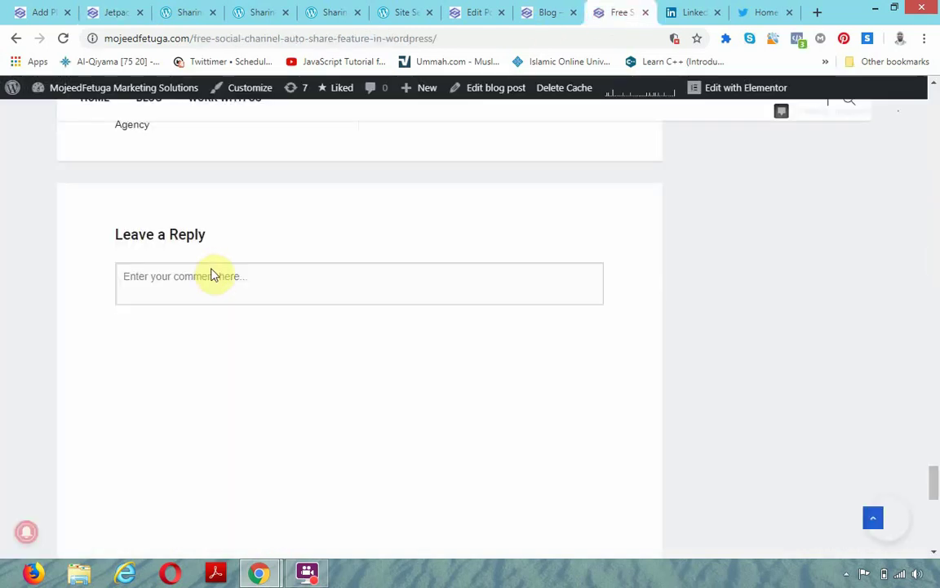
scroll(117, 249, "up", 5)
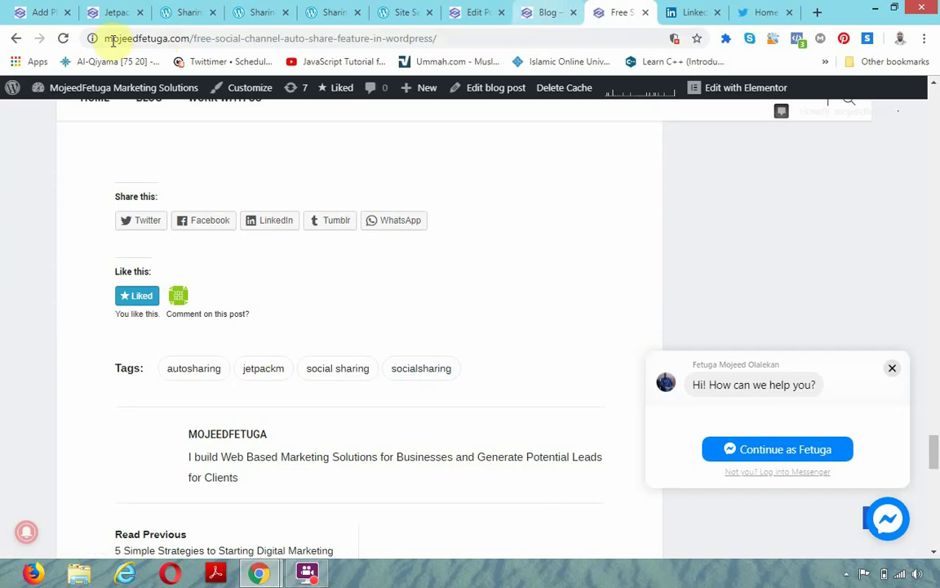
Check the Twitter home feed and LinkedIn, and close both pages.
left_click(767, 12)
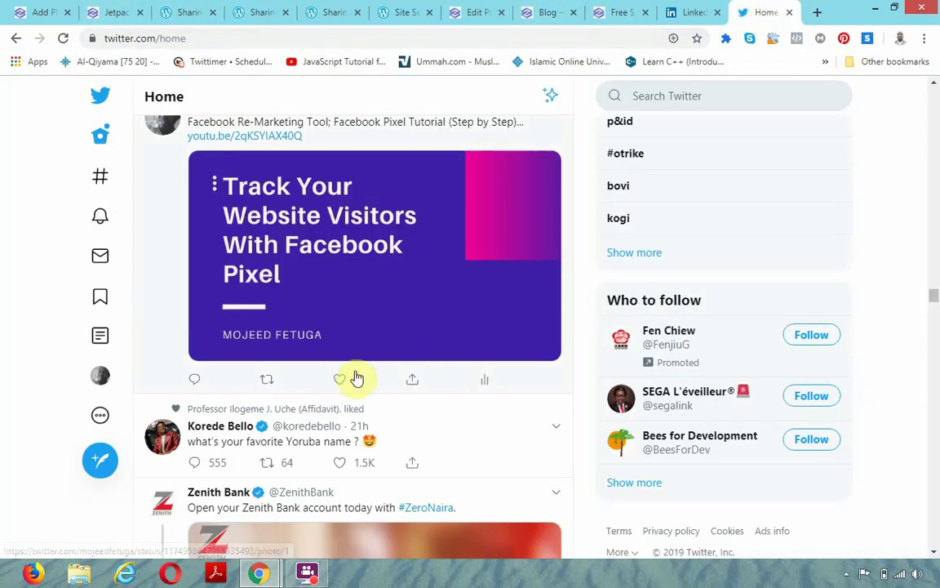
scroll(189, 198, "up", 1)
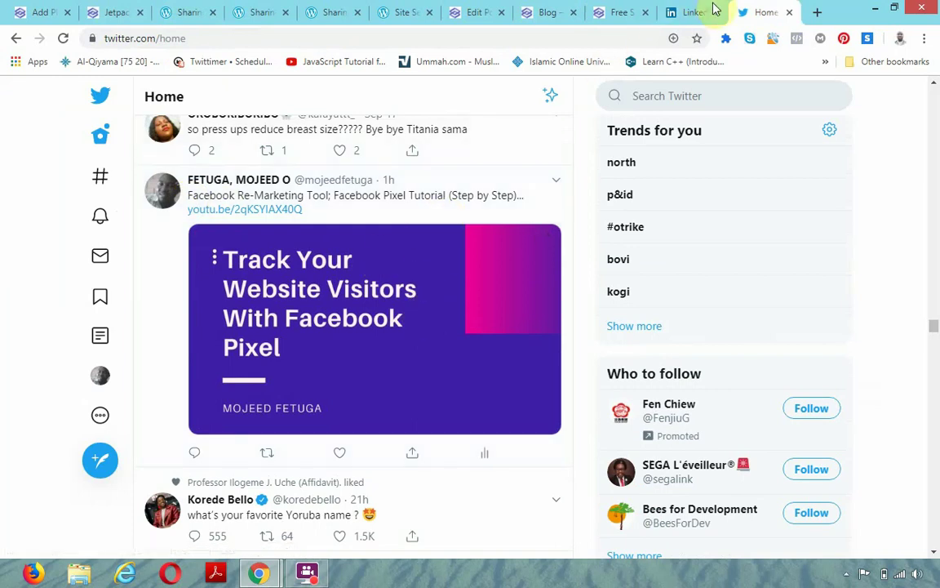
left_click(702, 13)
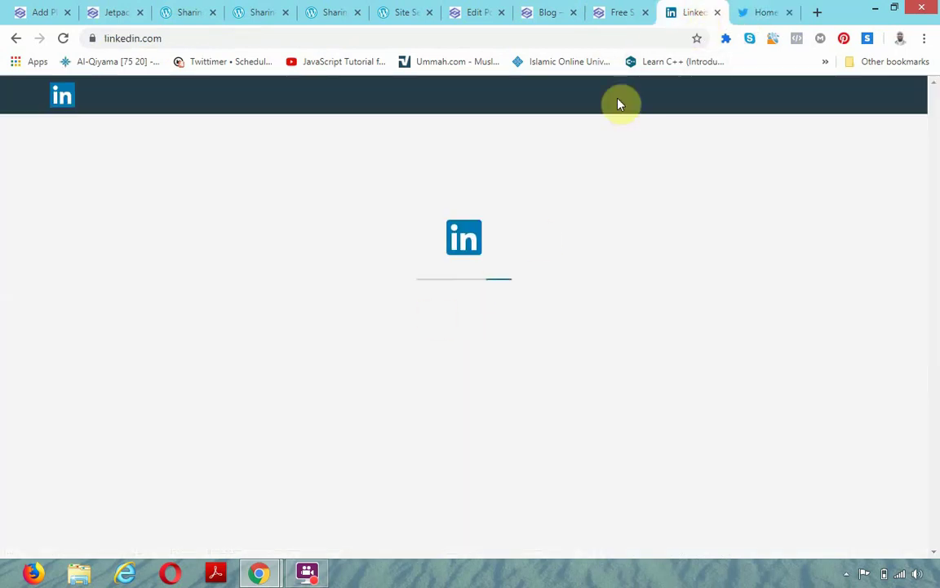
left_click(716, 13)
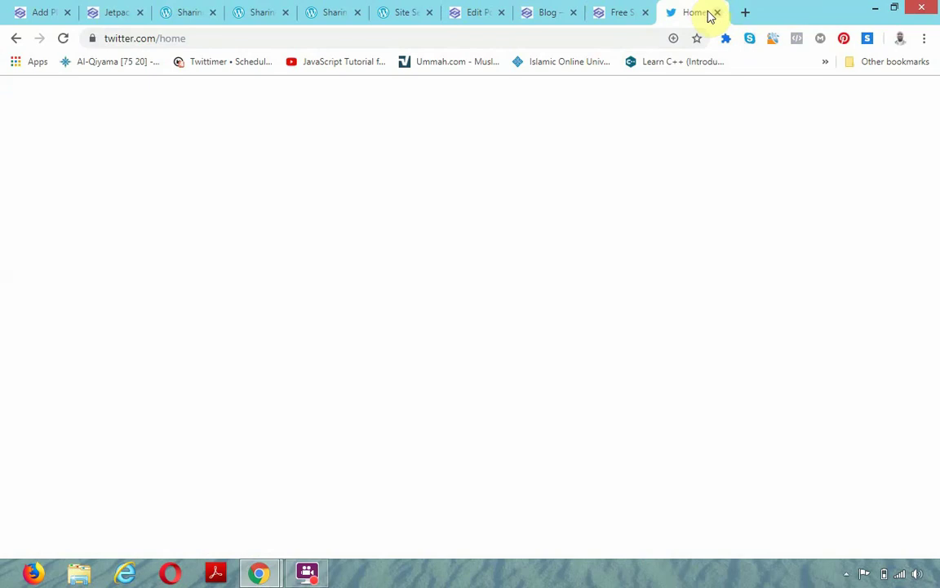
left_click(715, 13)
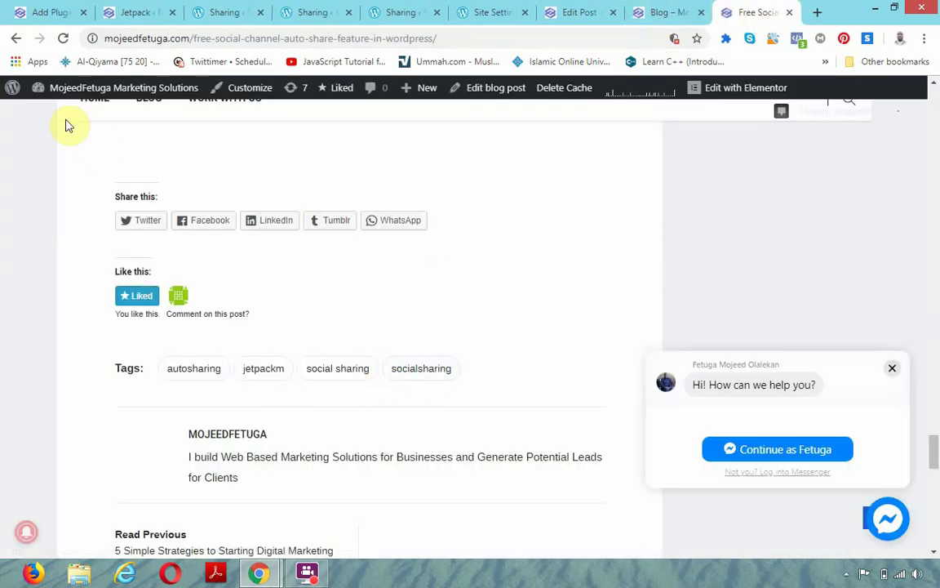
Revisit the Jetpack plugin search, the Publicize connections and the new post's entry in the blog listing.
scroll(349, 443, "up", 1)
scroll(346, 443, "up", 3)
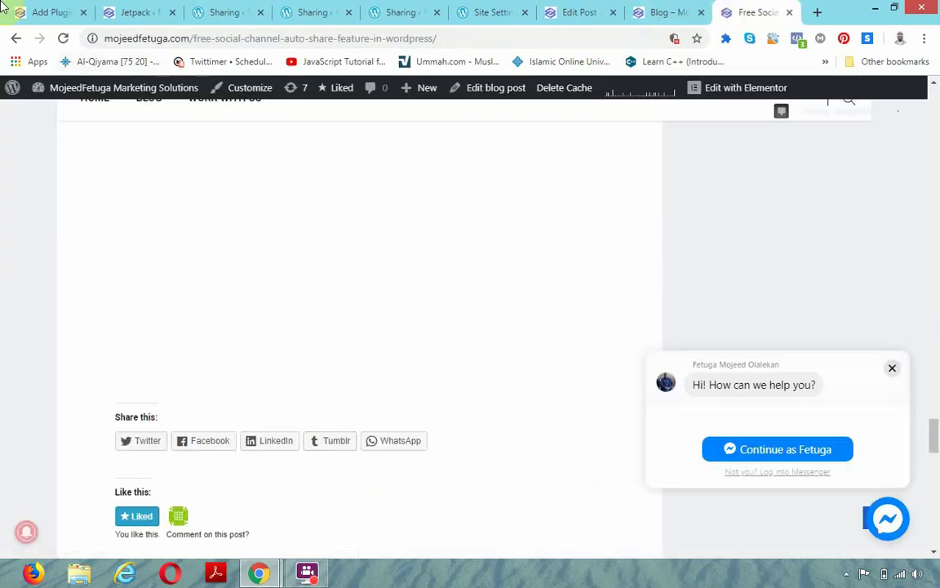
left_click(61, 12)
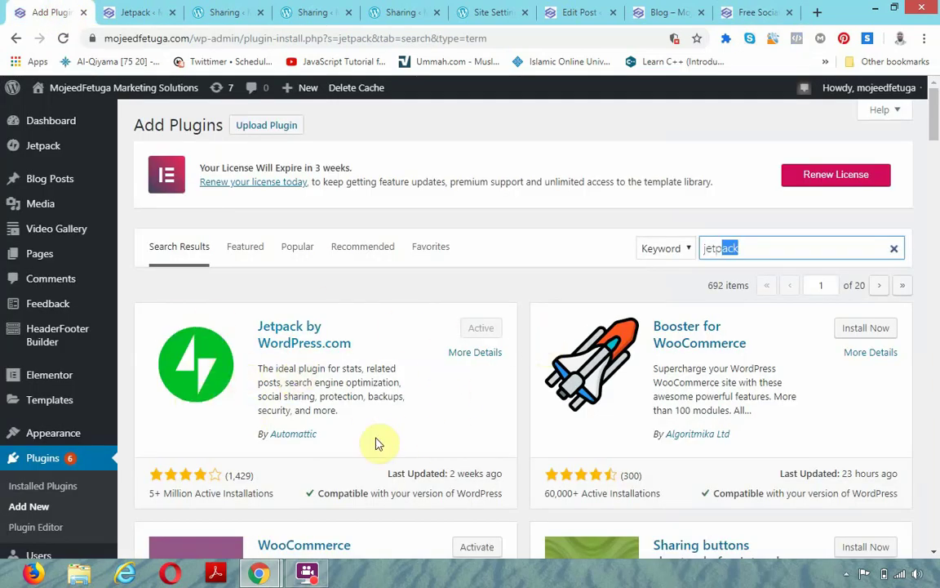
left_click(288, 14)
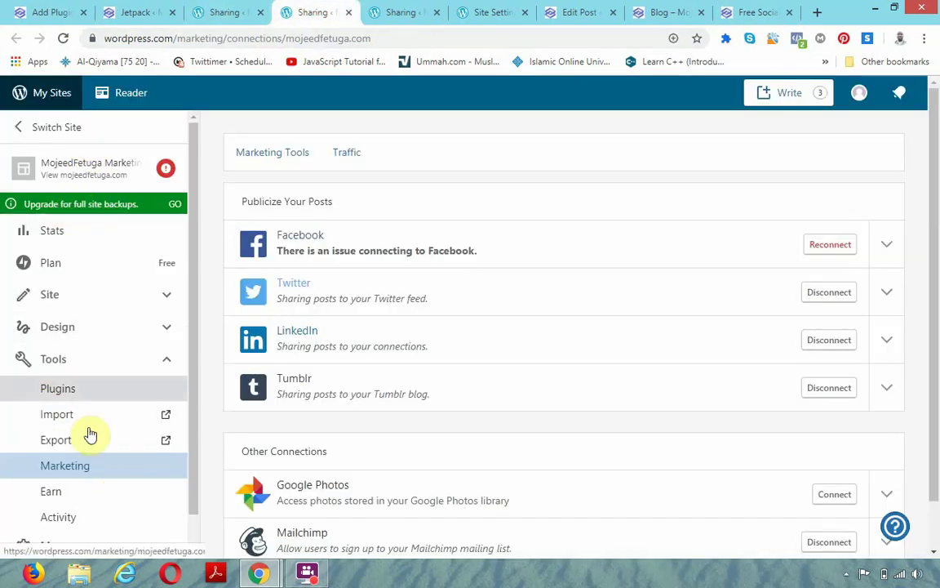
scroll(710, 319, "down", 1)
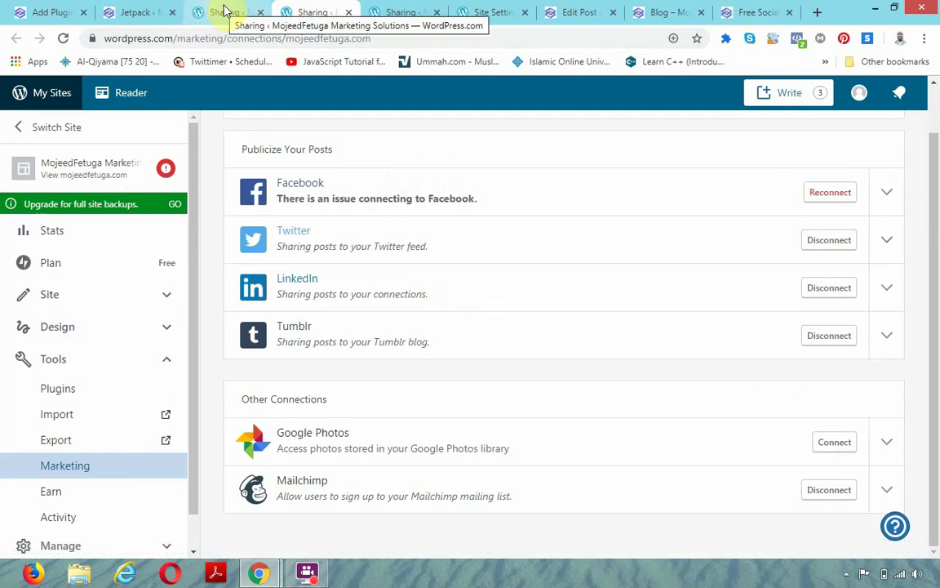
left_click(661, 11)
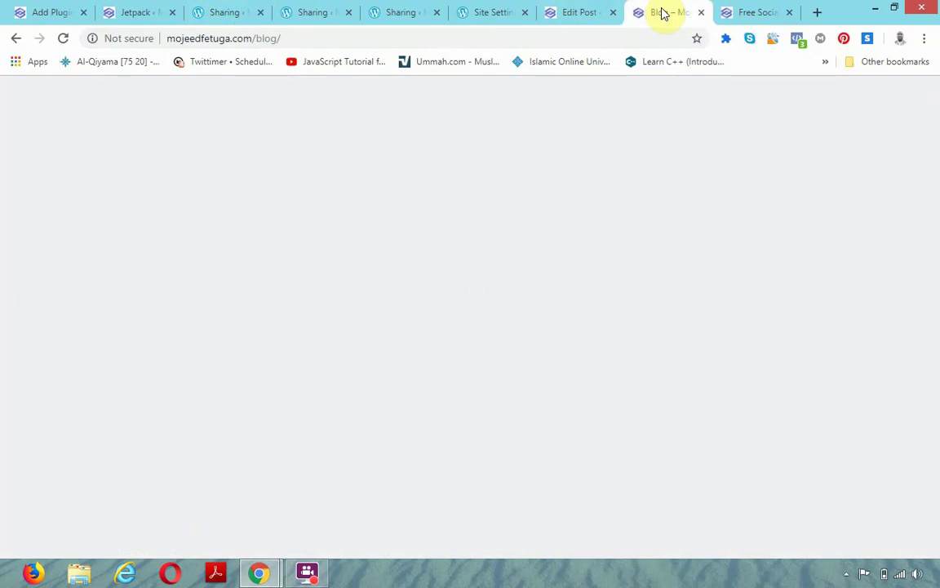
scroll(309, 331, "down", 5)
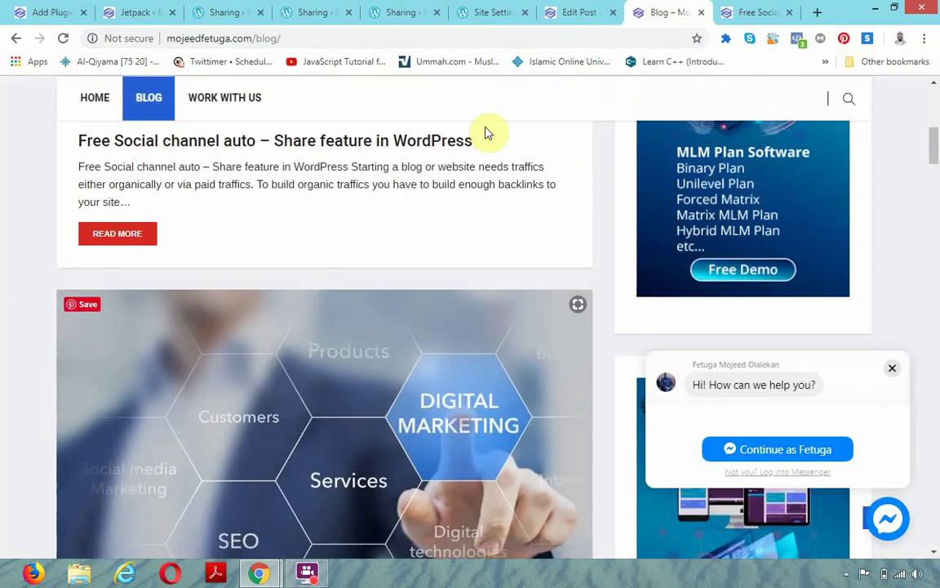
Look back through the published post up to its introduction and select its web address.
left_click(758, 11)
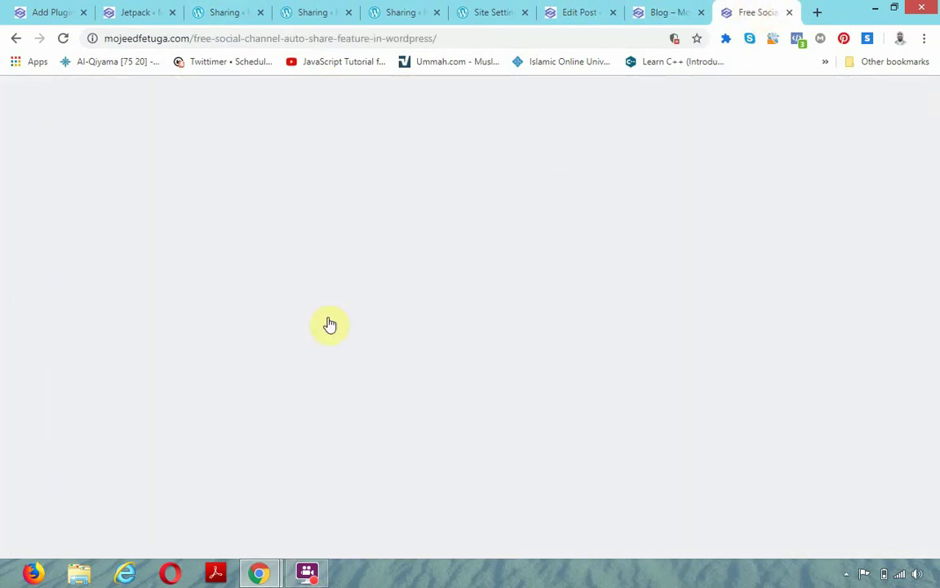
scroll(280, 335, "up", 20)
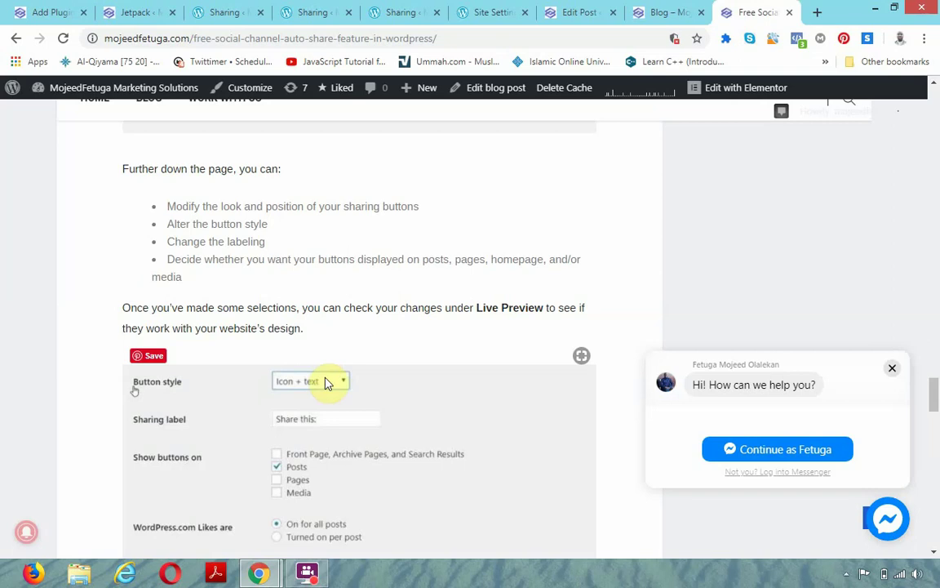
scroll(391, 365, "up", 15)
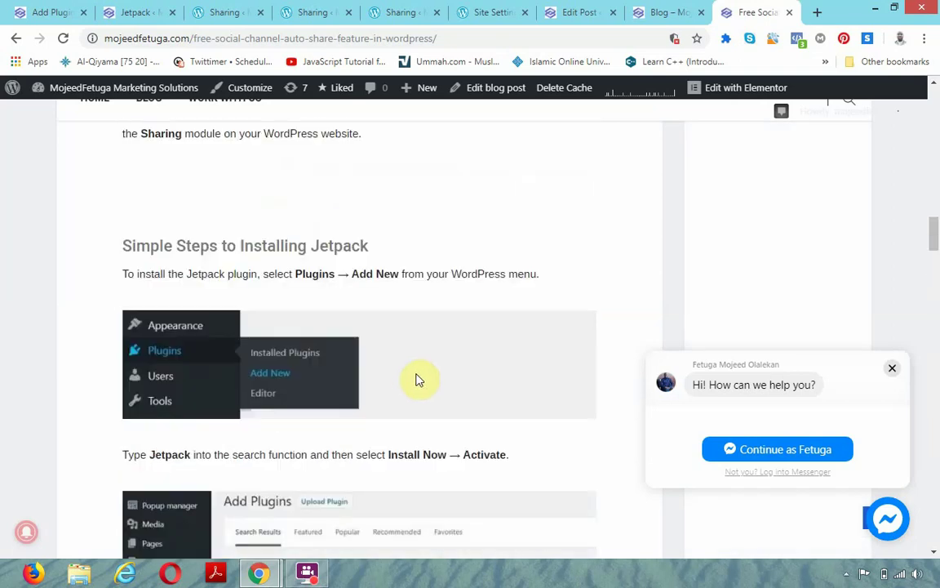
scroll(424, 376, "up", 1)
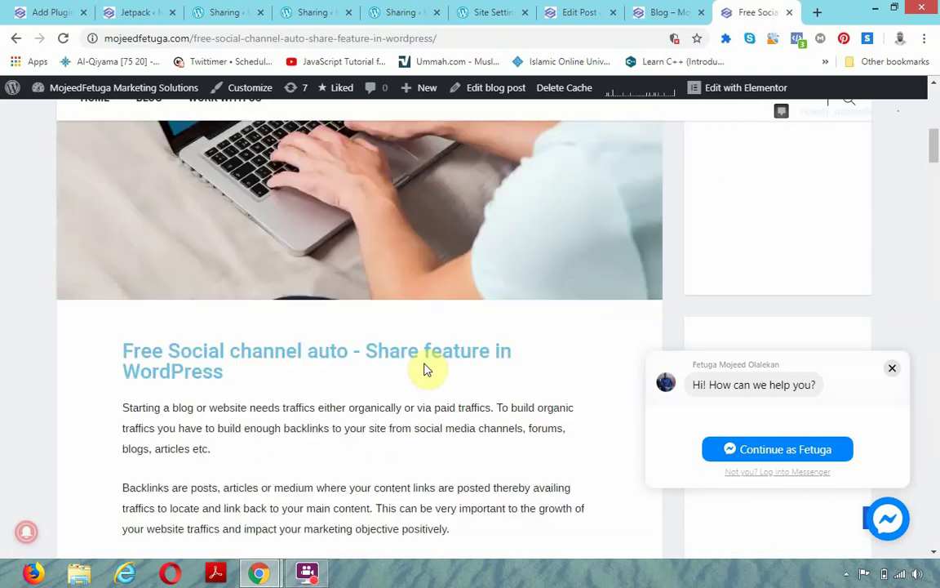
scroll(424, 370, "down", 2)
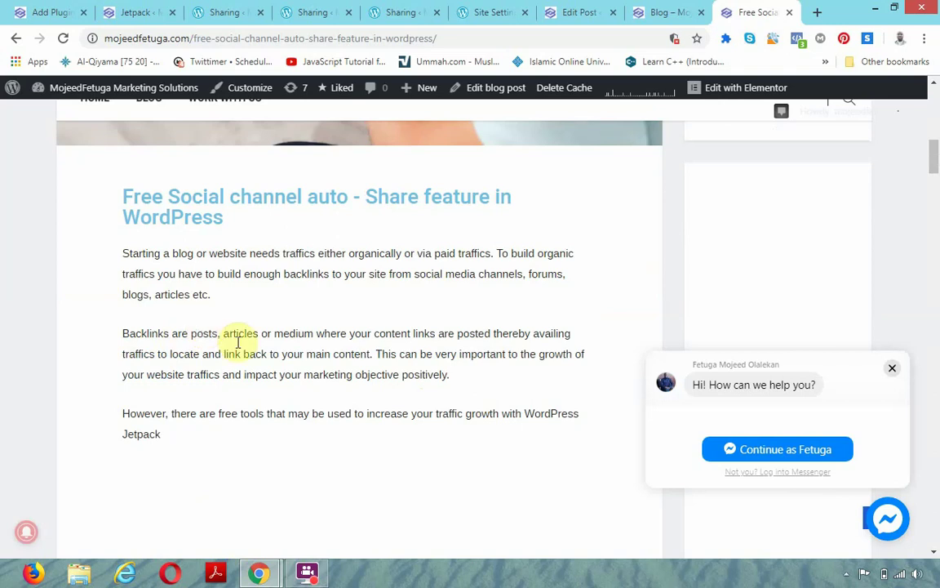
left_click_drag(447, 36, 99, 52)
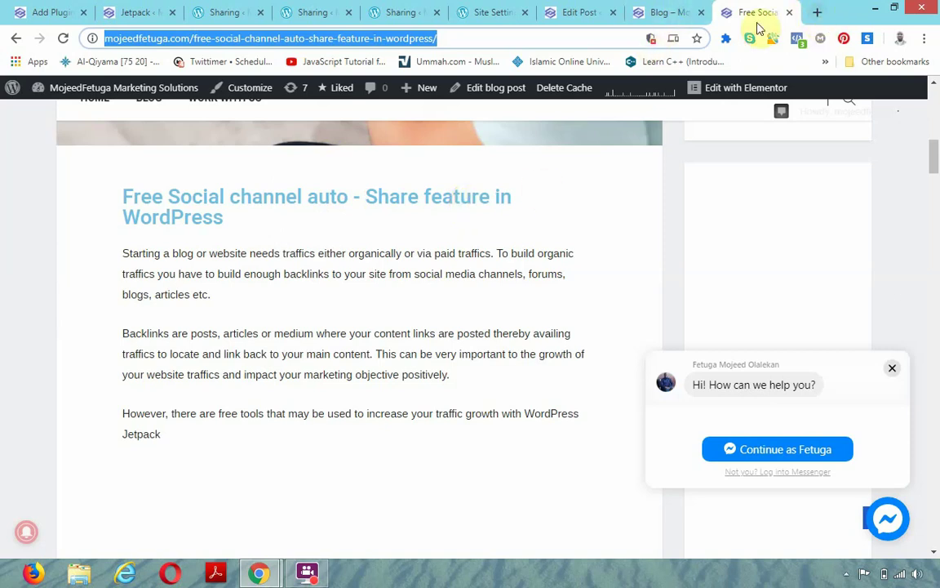
Revisit the connections and blog pages, and close the sharing buttons and Jetpack settings pages.
left_click(300, 13)
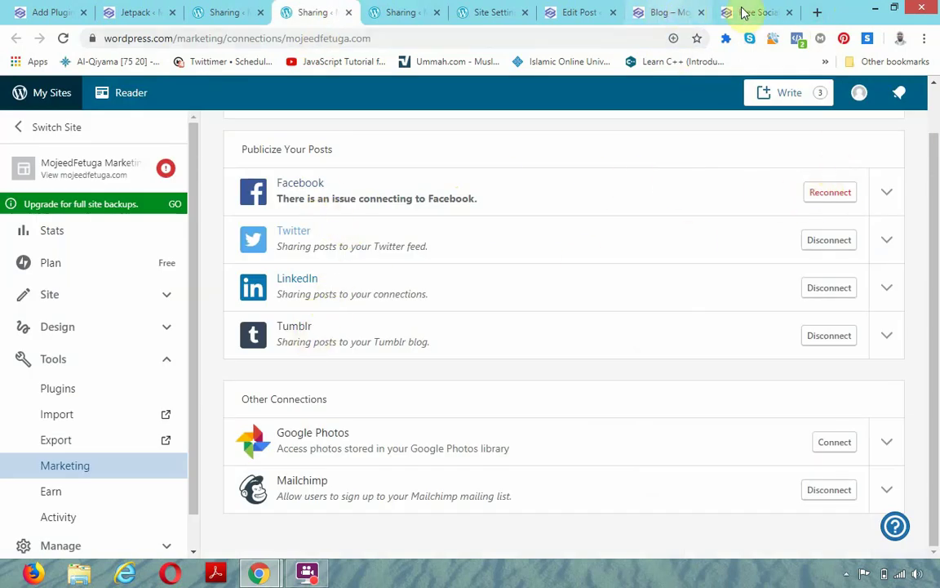
left_click(679, 10)
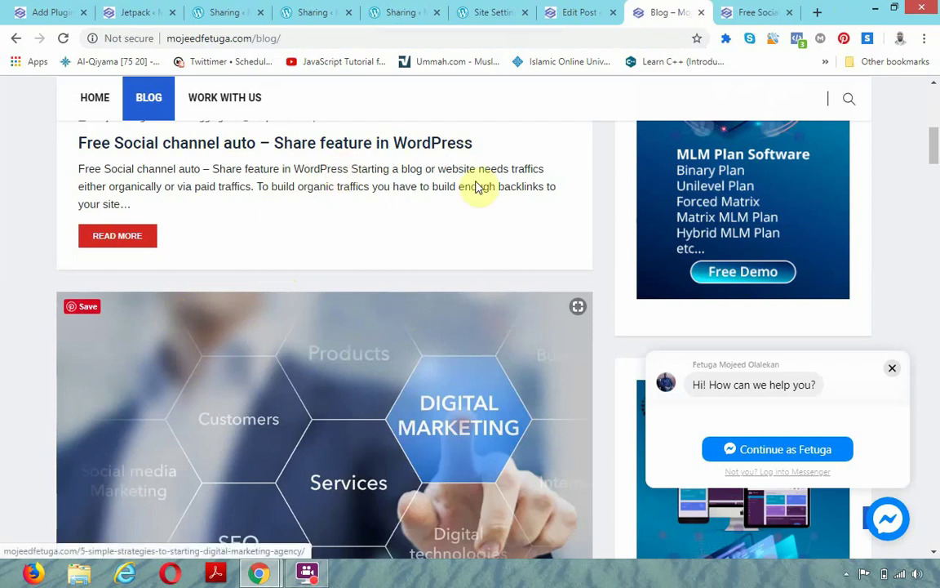
left_click(388, 15)
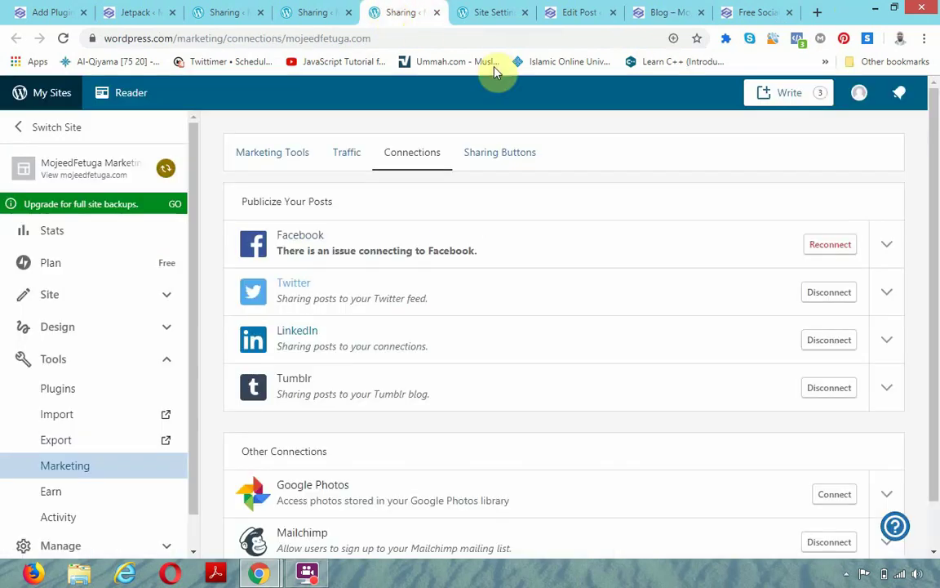
left_click(222, 13)
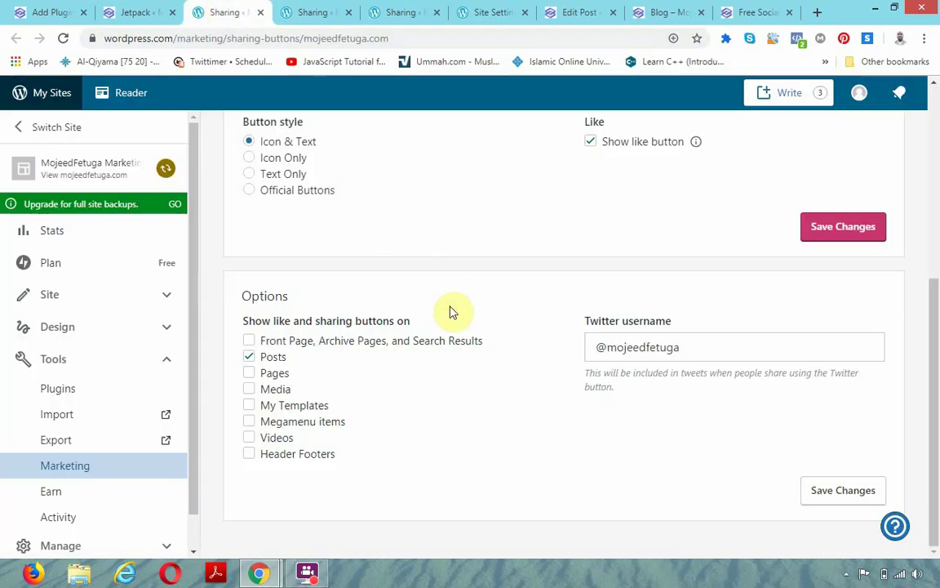
left_click(261, 12)
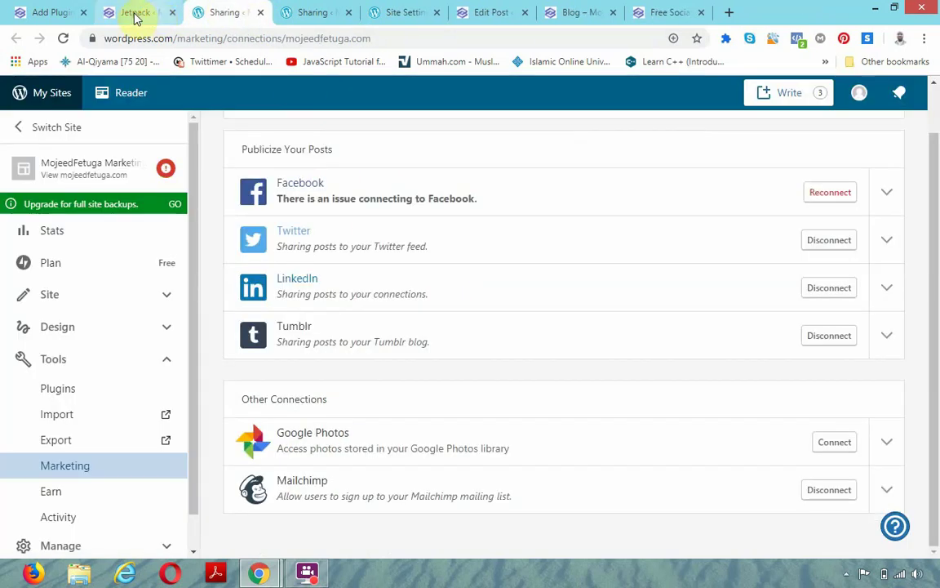
left_click(173, 12)
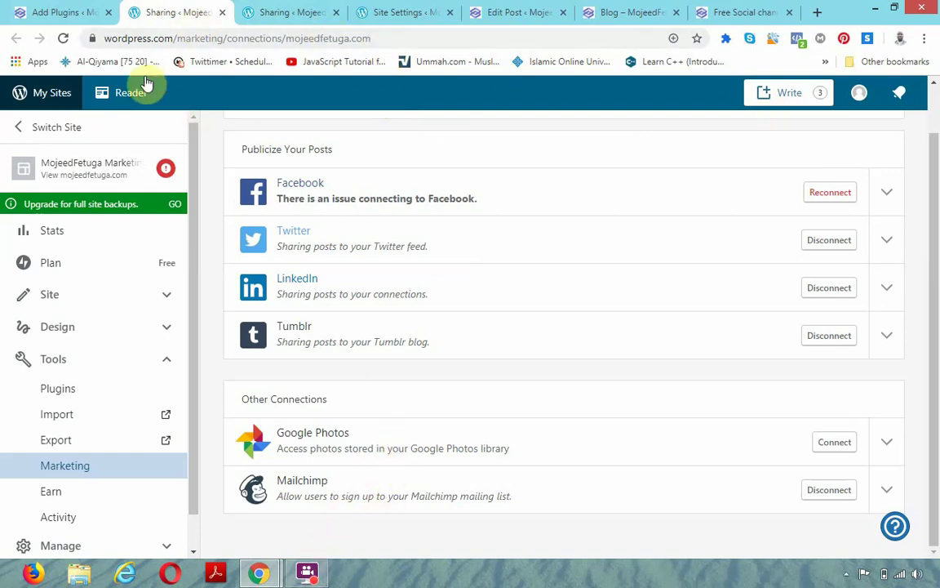
Look at the Jetpack plugin search once more and view the beginning of the blog page.
left_click(54, 12)
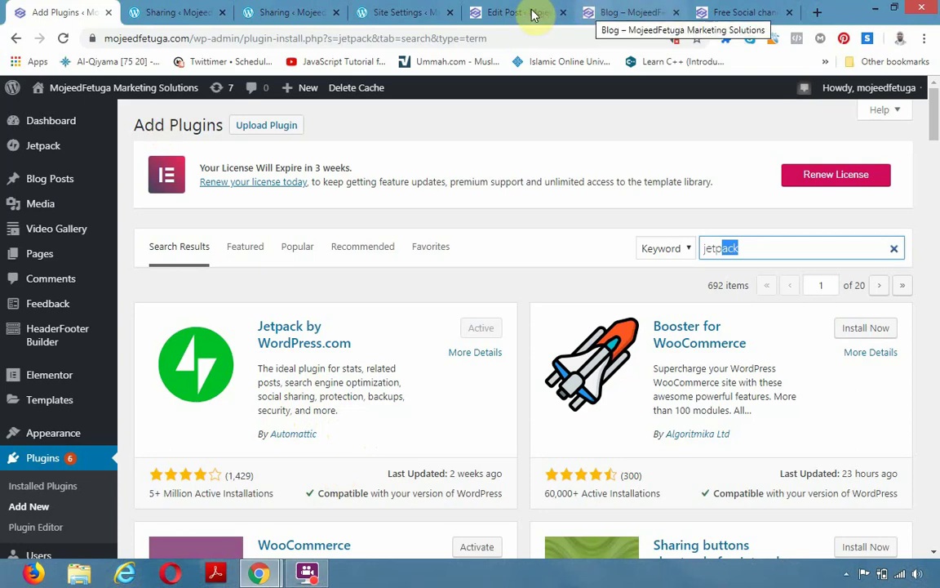
left_click(610, 13)
scroll(431, 347, "up", 10)
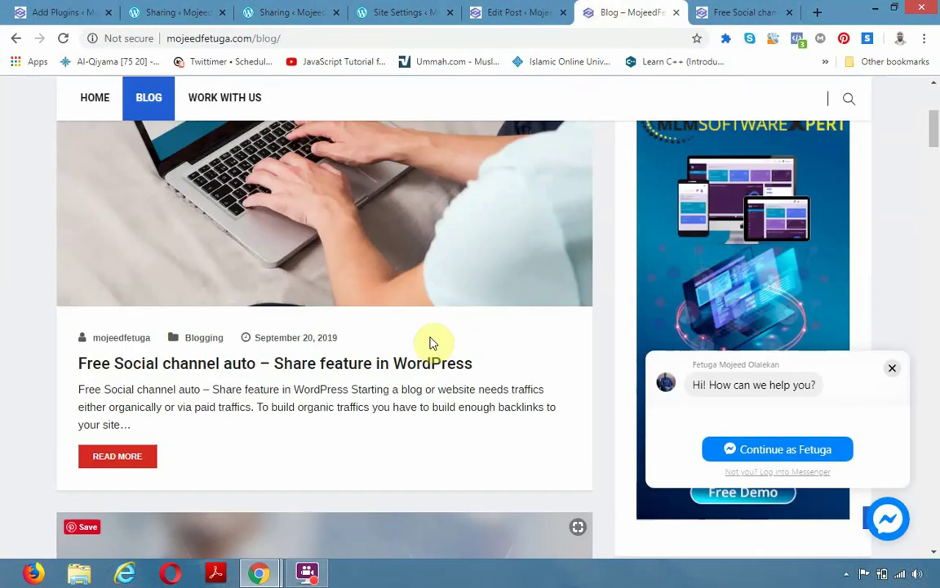
scroll(435, 347, "up", 1)
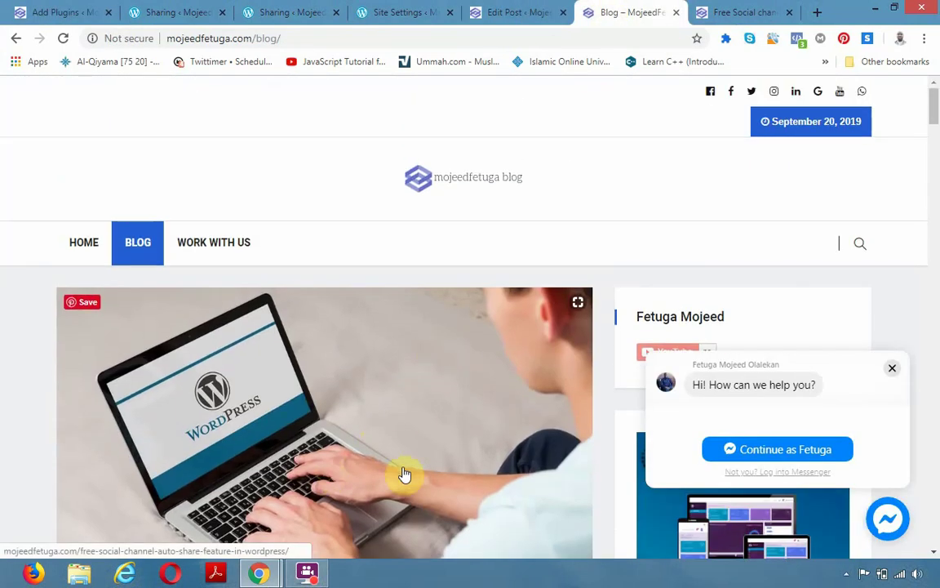